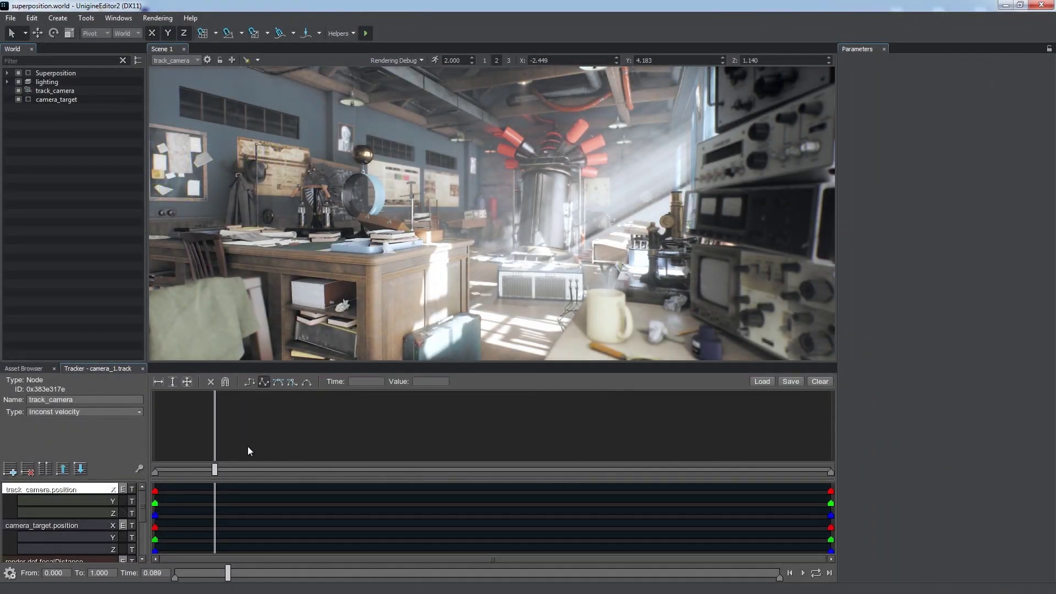
Preview the camera flythrough by scrubbing and playing the track, stopping it and scrubbing back to about time 0.239
mouse_move(248, 450)
left_mouse_down()
mouse_move(299, 468)
mouse_move(263, 478)
mouse_move(242, 469)
left_mouse_up()
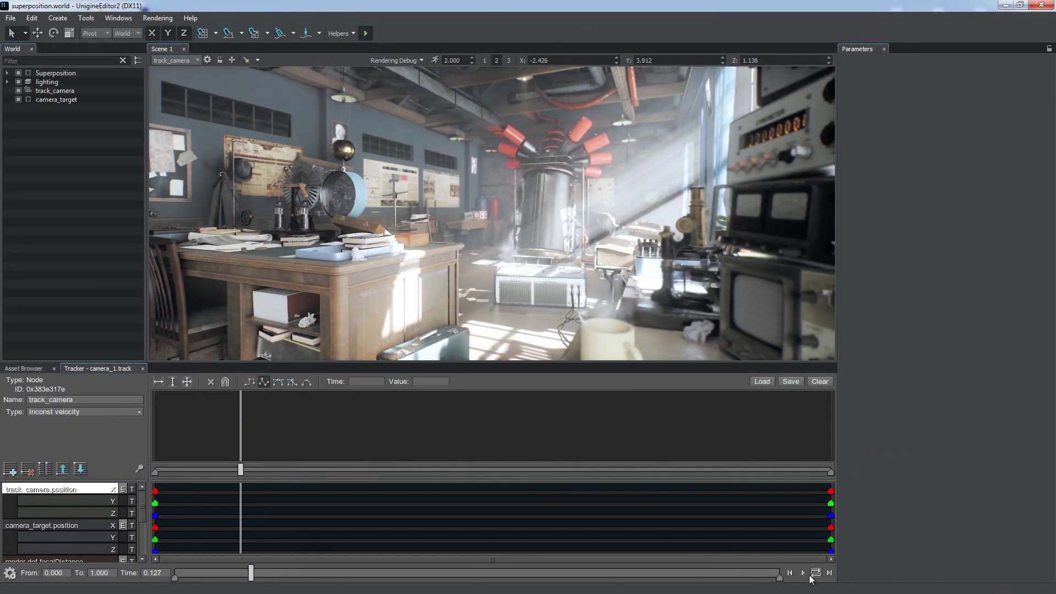
left_click(803, 572)
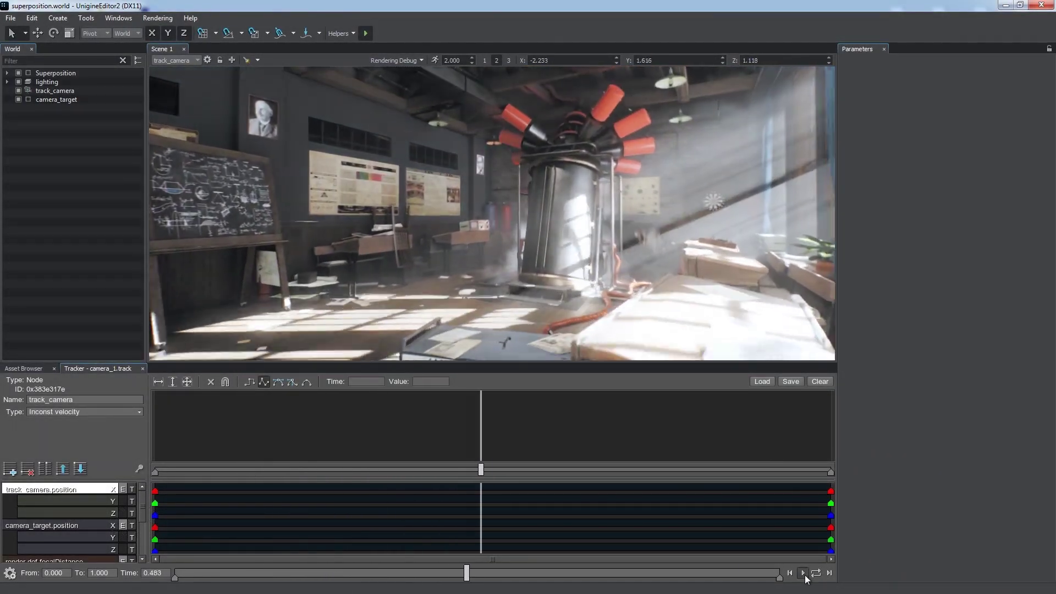
left_click(803, 573)
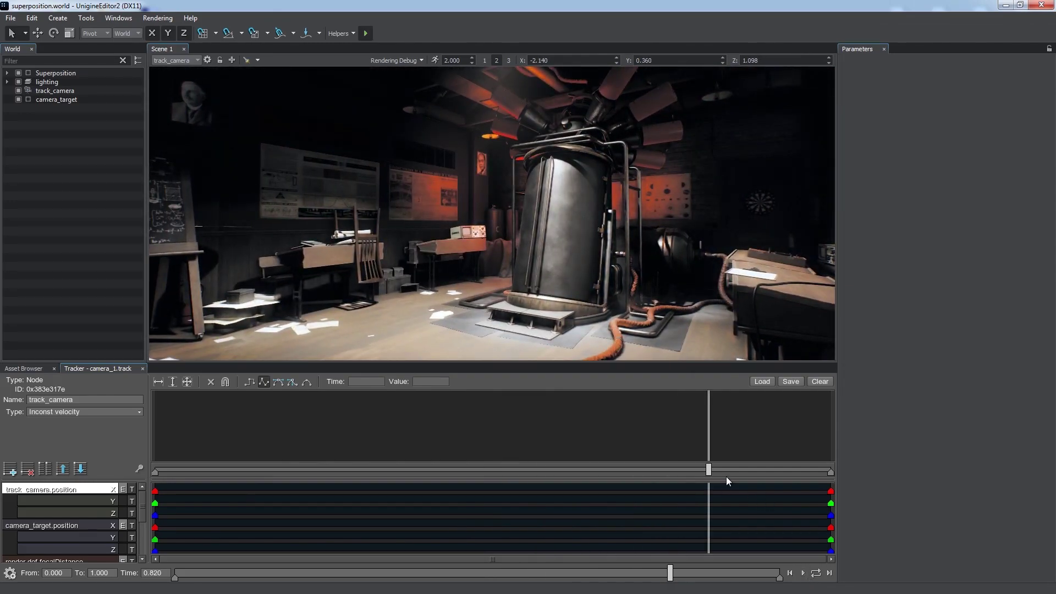
left_click_drag(727, 481, 318, 491)
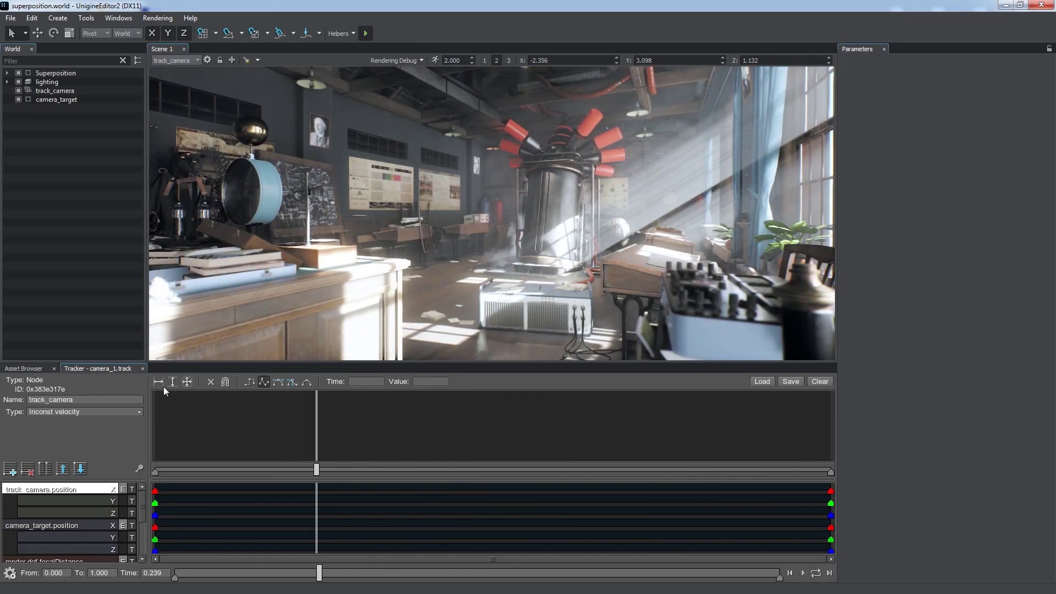
Close and reopen the Tracker, and scrub the track timeline to about 0.543
left_click(142, 369)
left_click(86, 17)
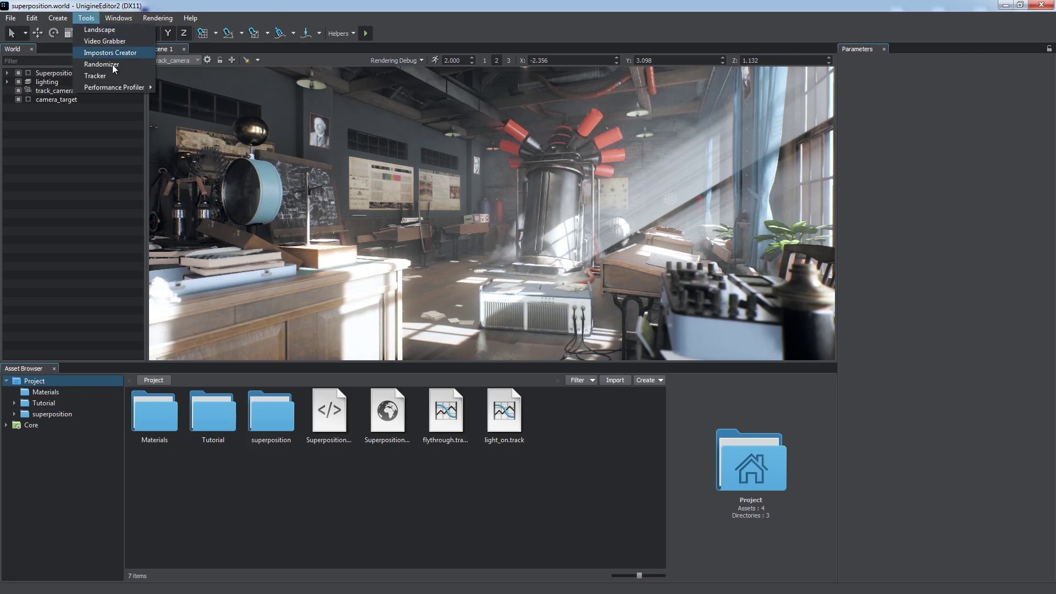
left_click(134, 78)
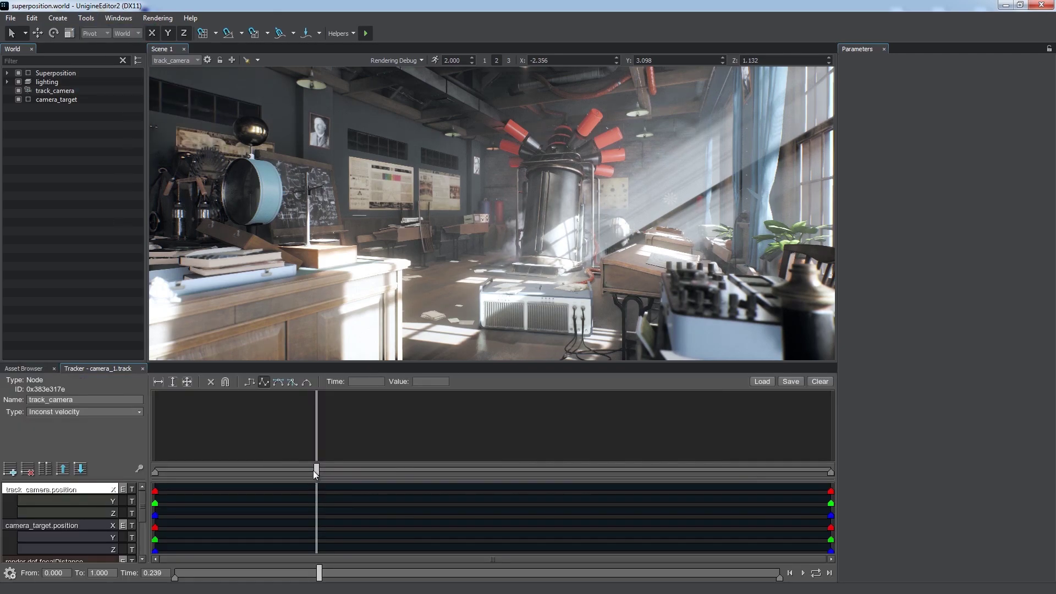
left_click_drag(308, 469, 285, 470)
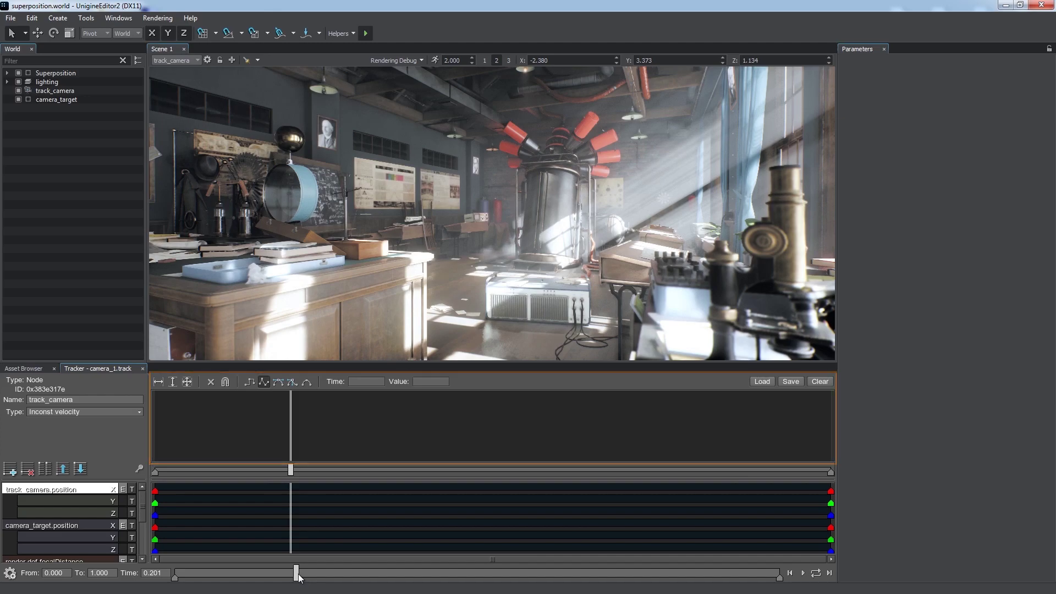
left_click_drag(296, 574, 503, 574)
Examine the list of animated parameters, including render.dof.farDistance and the X, Y and Z tracks of track_camera.position
mouse_move(140, 500)
left_mouse_down()
mouse_move(142, 533)
mouse_move(142, 500)
left_mouse_up()
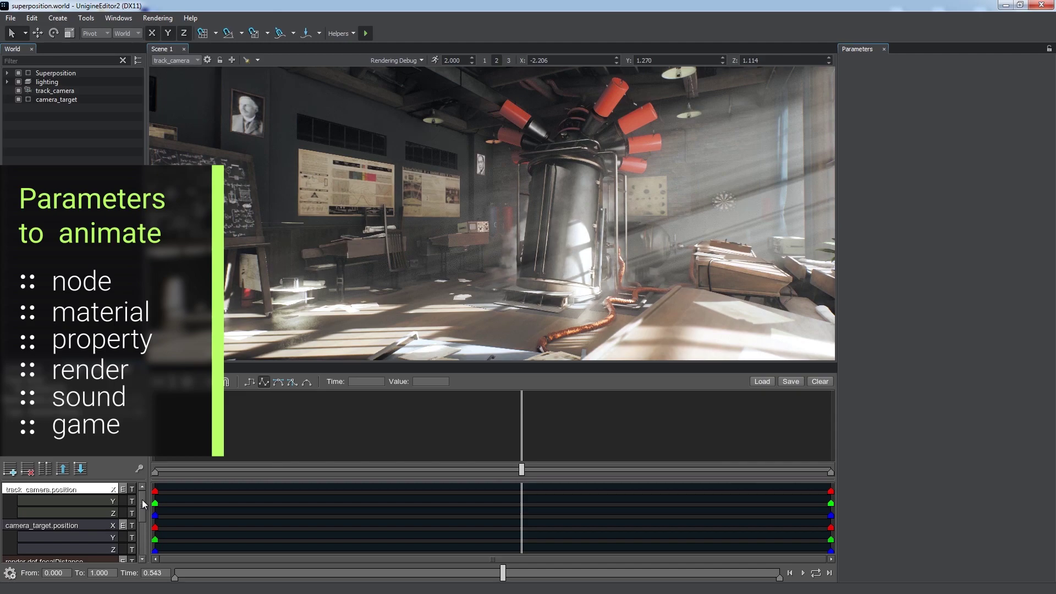
left_click_drag(143, 500, 131, 527)
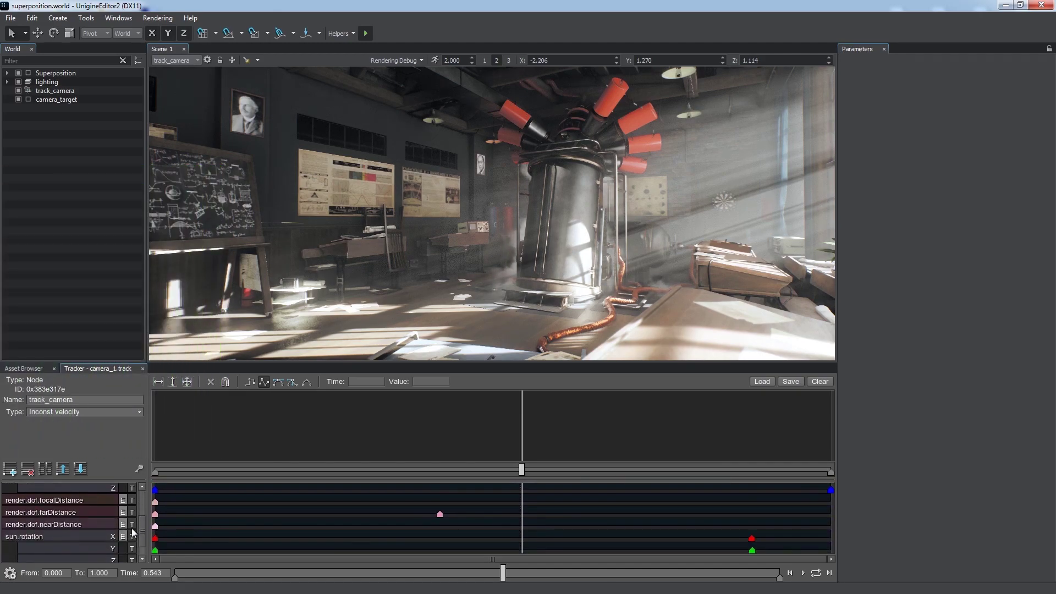
left_click(77, 513)
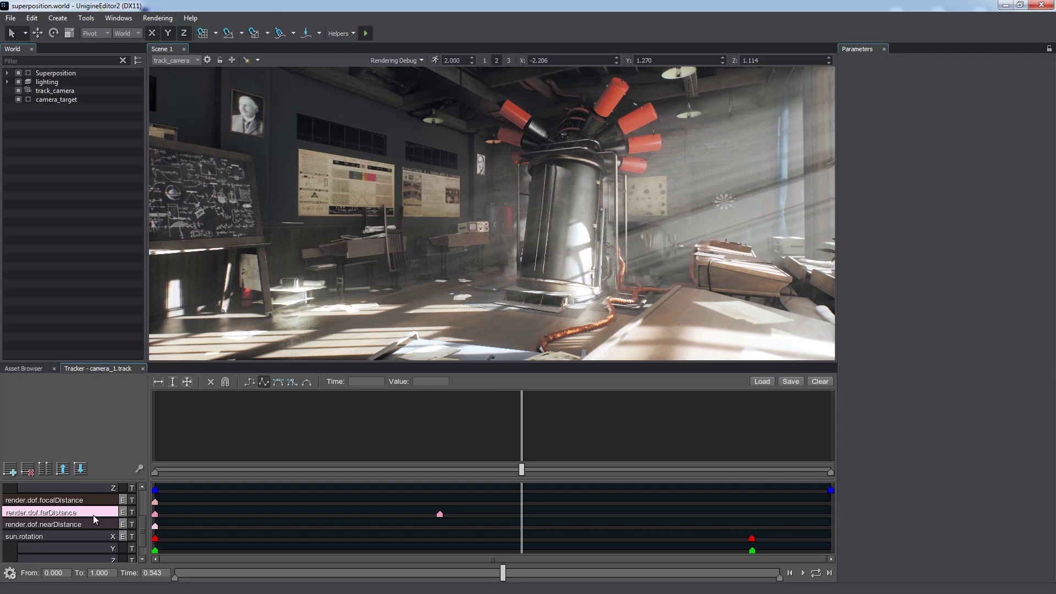
left_click_drag(142, 540, 145, 506)
left_click(108, 490)
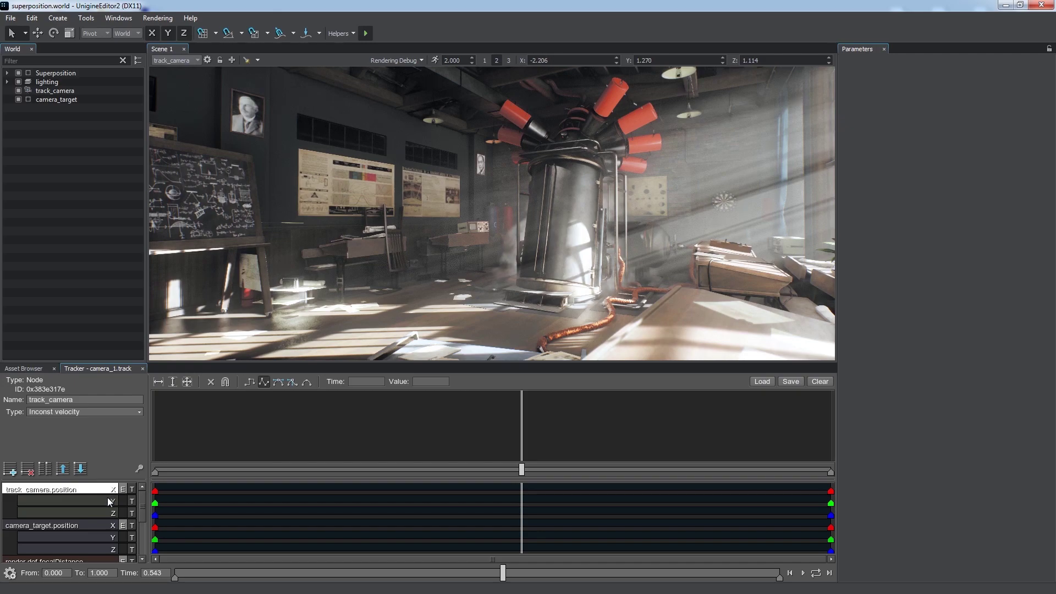
left_click(108, 500)
left_click(100, 513)
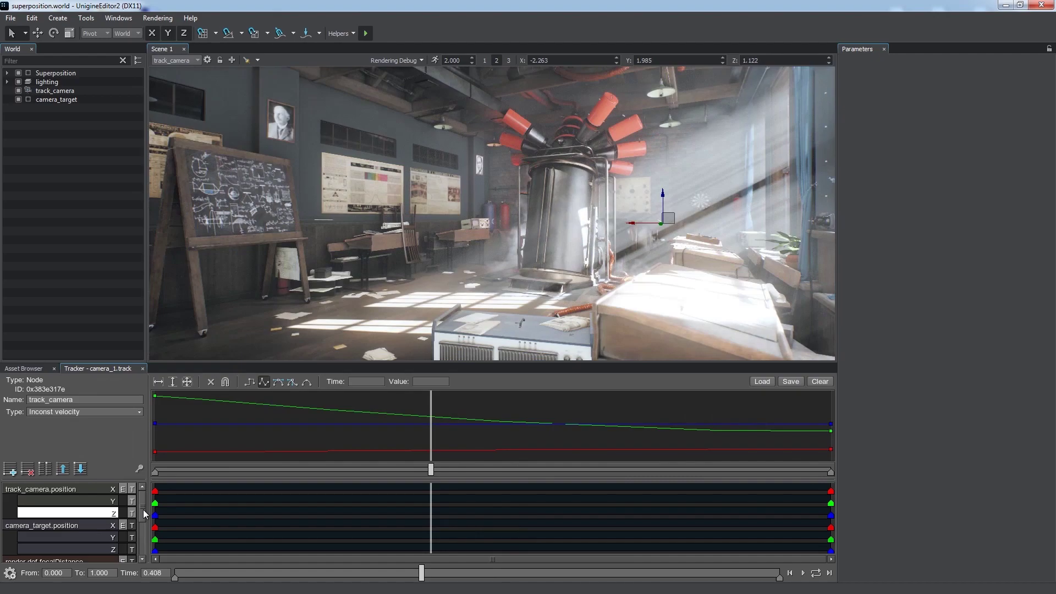
View the parameters of the first key on the camera position's Y track and accept them as they are
left_click(154, 503)
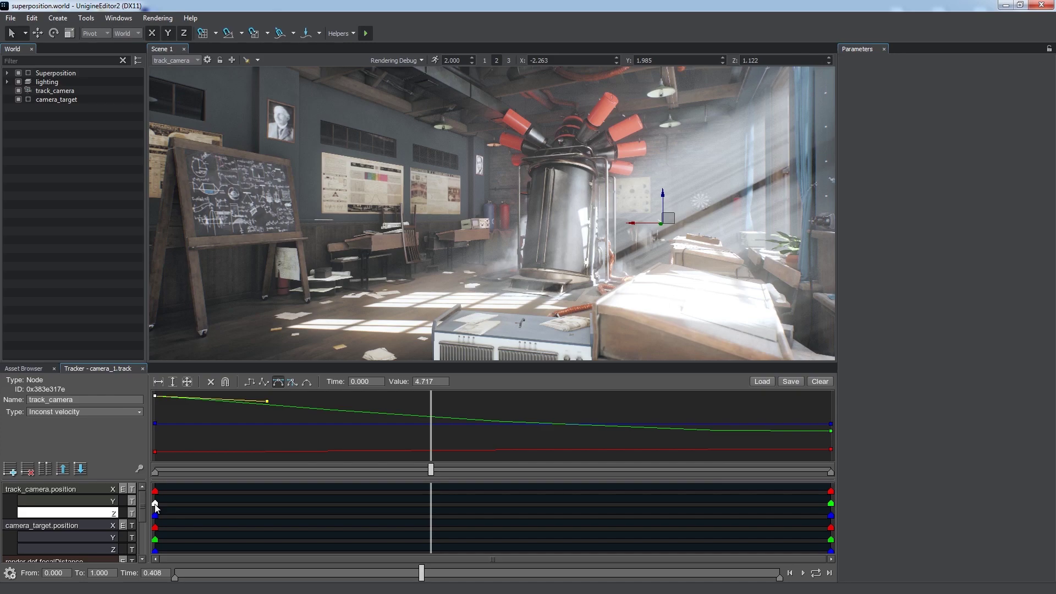
double_click(155, 504)
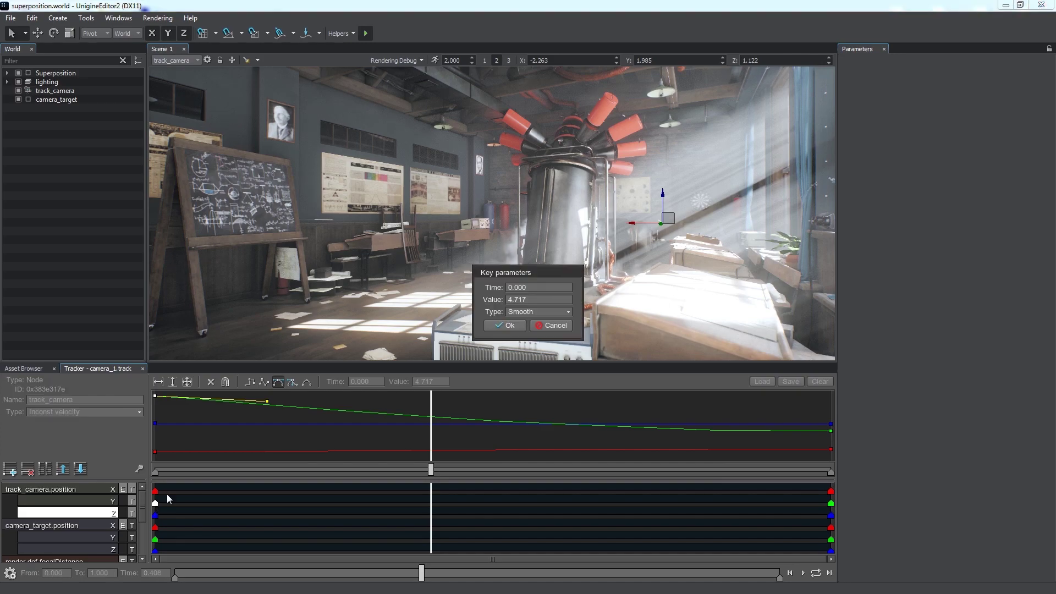
left_click(509, 325)
Scrub to about 0.268, briefly play and stop the camera track, and move the timeline to about 0.408
left_click_drag(421, 572, 336, 572)
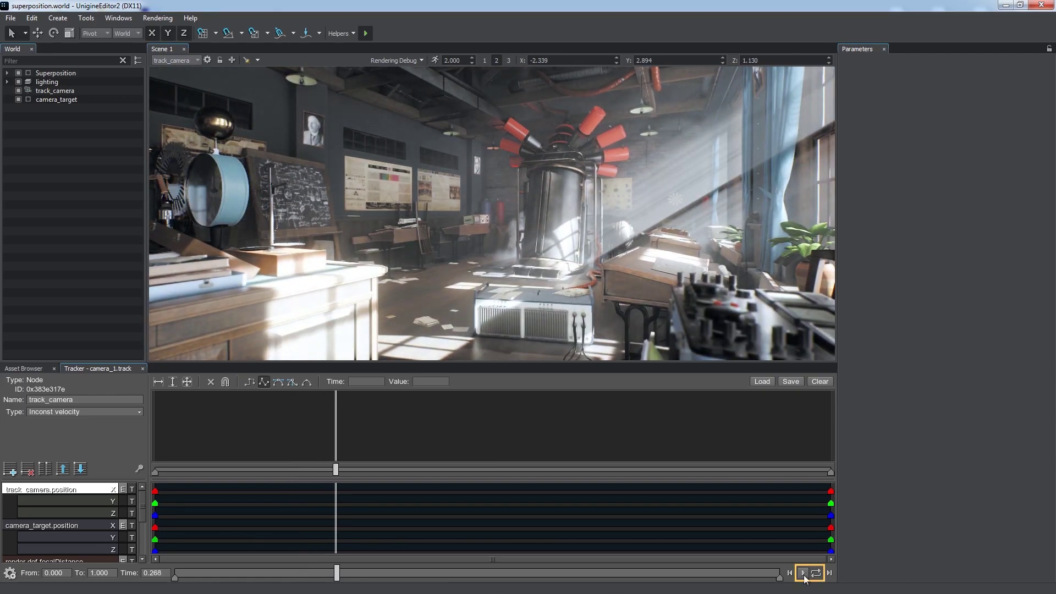
left_click(803, 573)
left_click(803, 573)
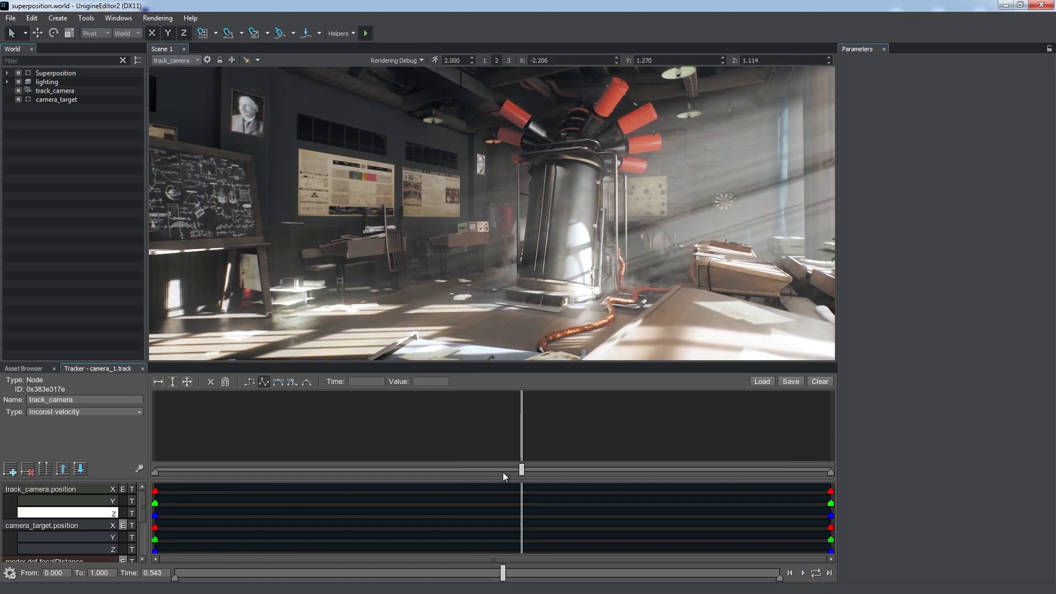
left_click_drag(521, 469, 430, 468)
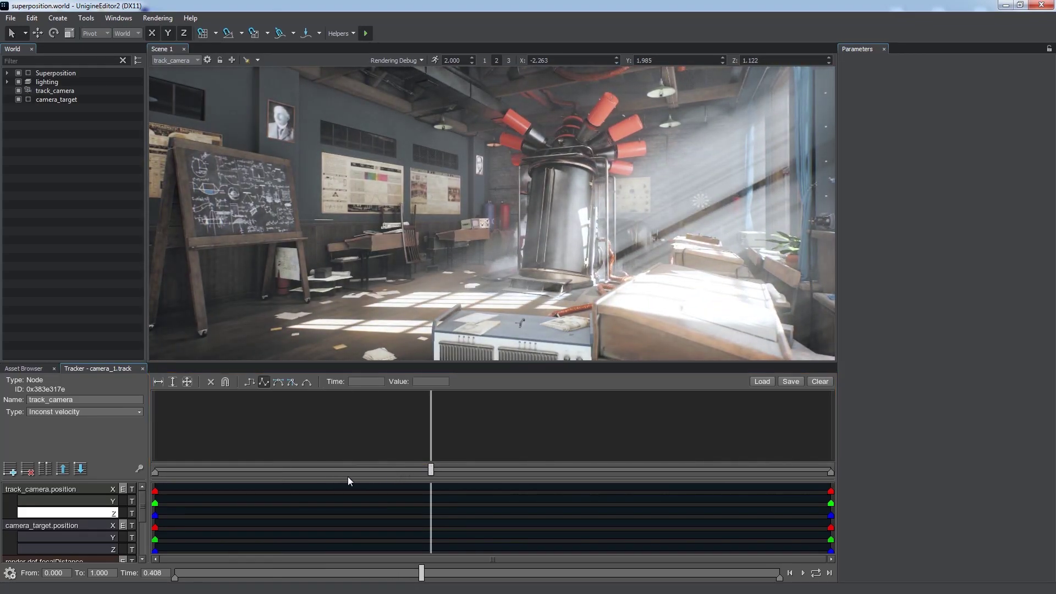
Show the X, Y and Z curves of track_camera.position in the curve graph
left_click(132, 489)
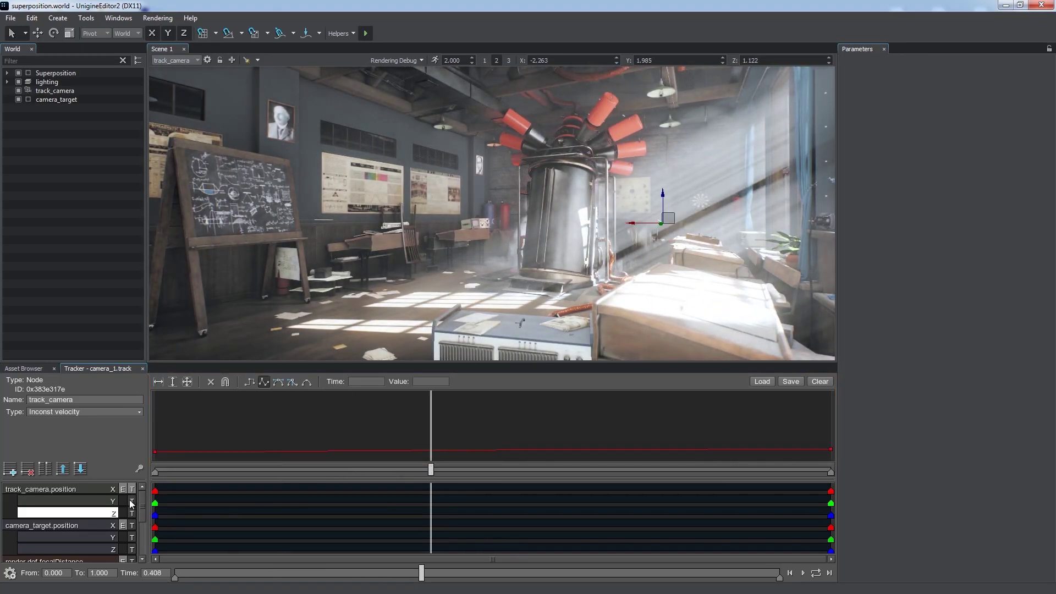
left_click(130, 499)
left_click(130, 512)
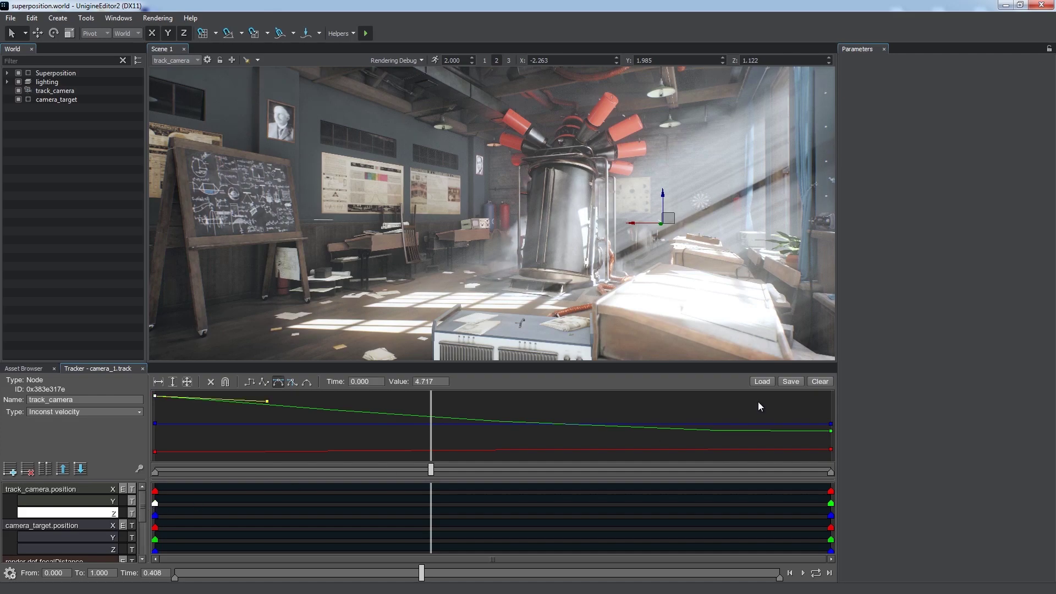
Save the camera track over the existing flythrough.track file in the Project folder
left_click(791, 382)
left_click(507, 194)
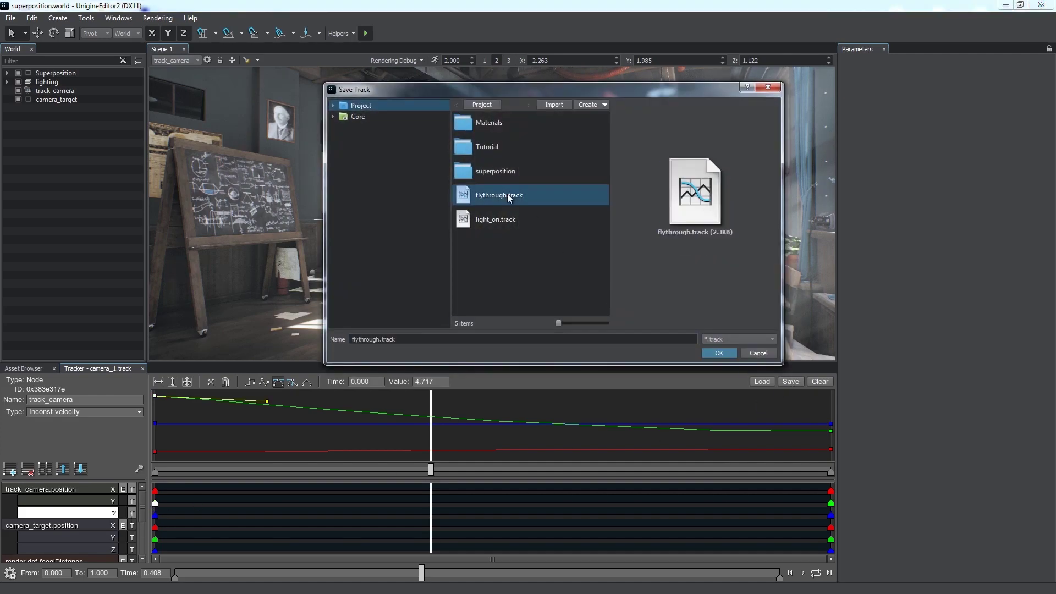
left_click(727, 355)
left_click(569, 242)
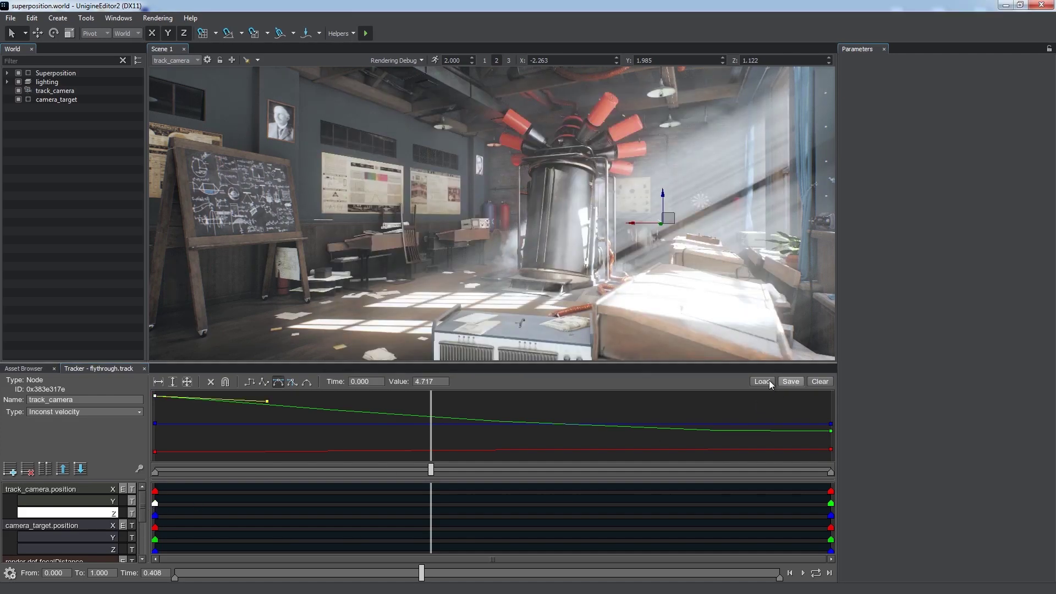
Load flythrough.track from the Project folder and scrub the timeline to about 0.228
left_click(762, 381)
left_click(507, 194)
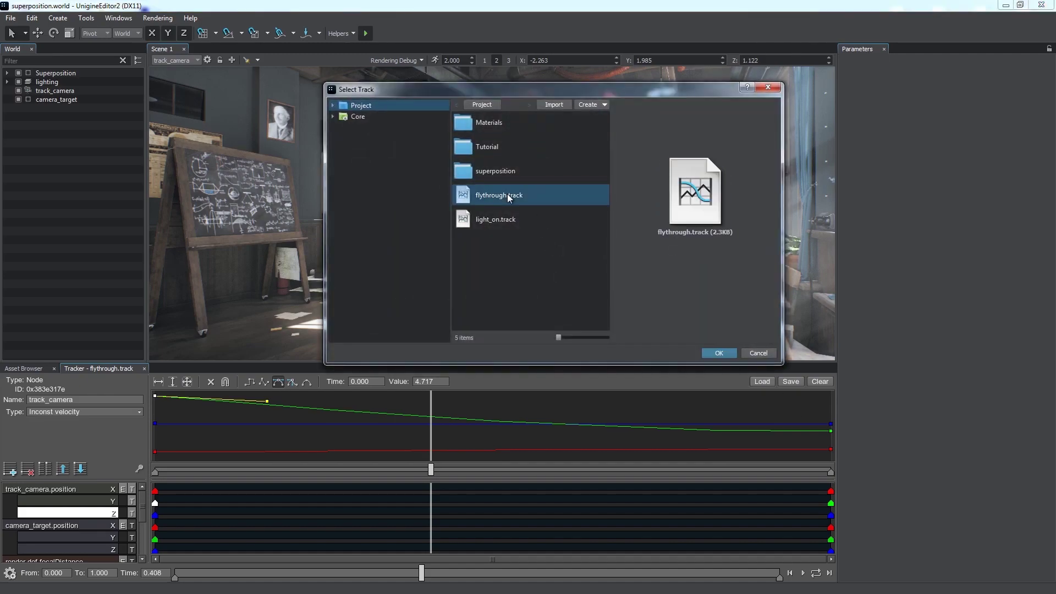
left_click(716, 356)
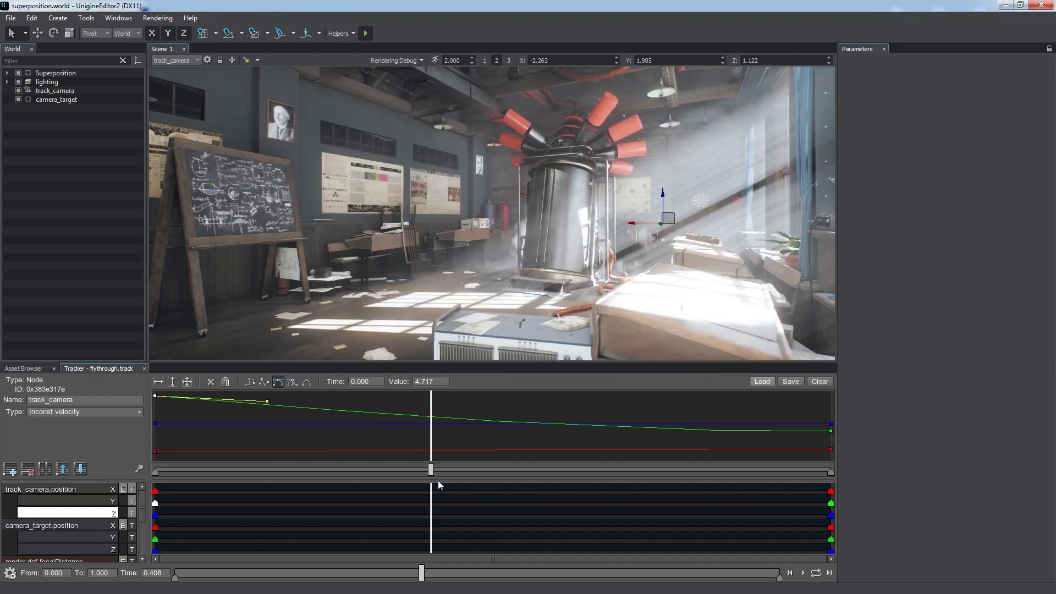
left_click_drag(427, 475, 311, 488)
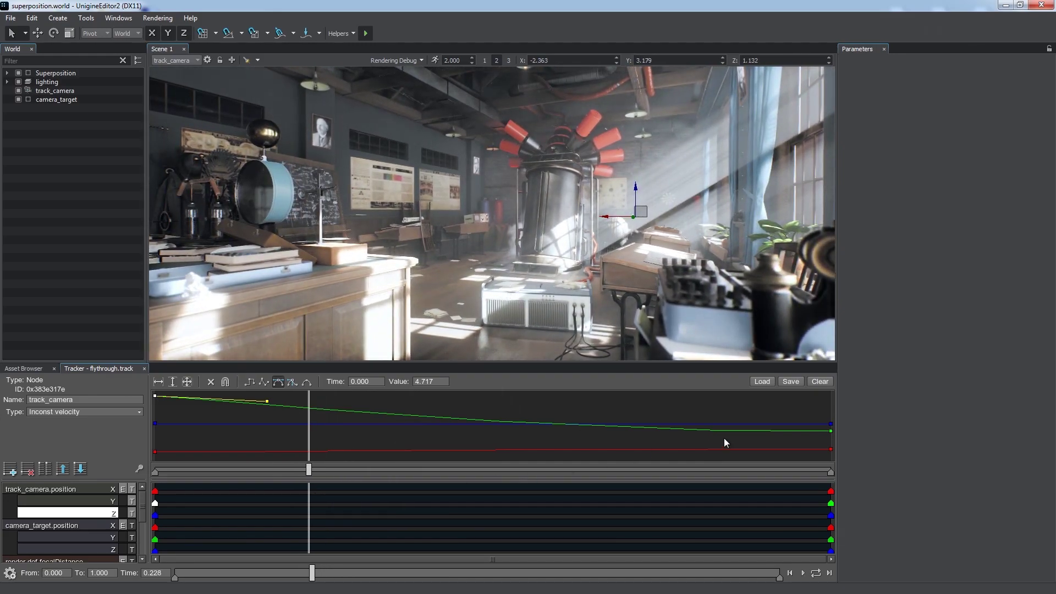
Clear all tracks from the Tracker and switch the scene view to the PlayerDummy camera
left_click(819, 382)
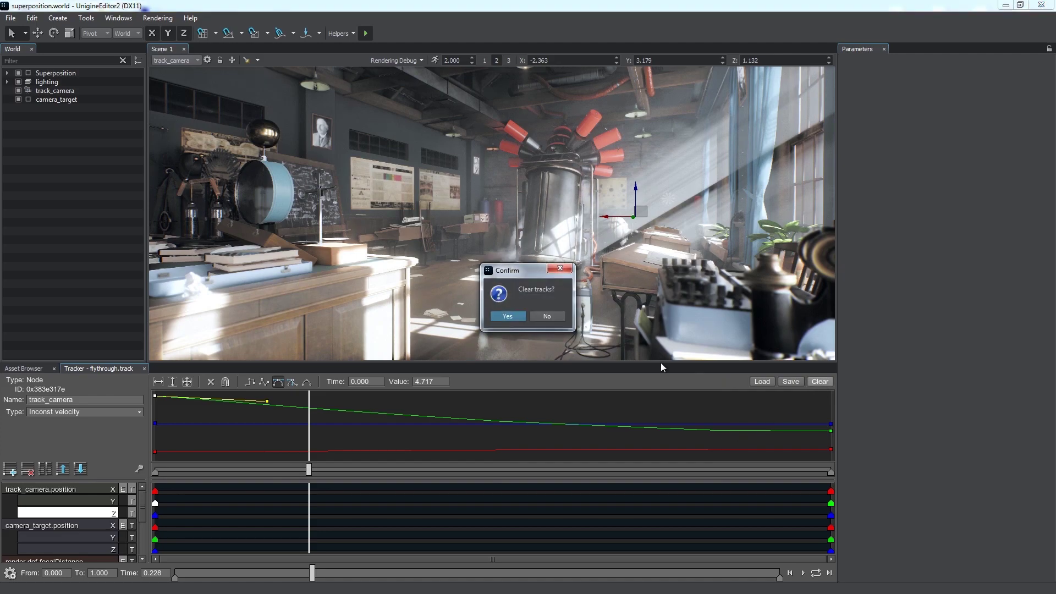
left_click(508, 317)
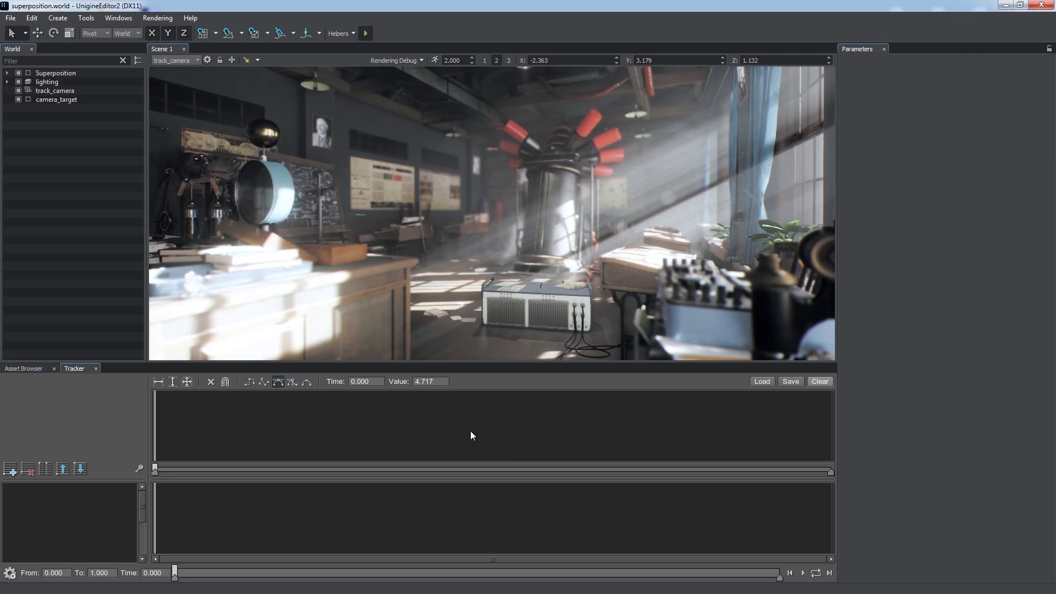
left_click(176, 60)
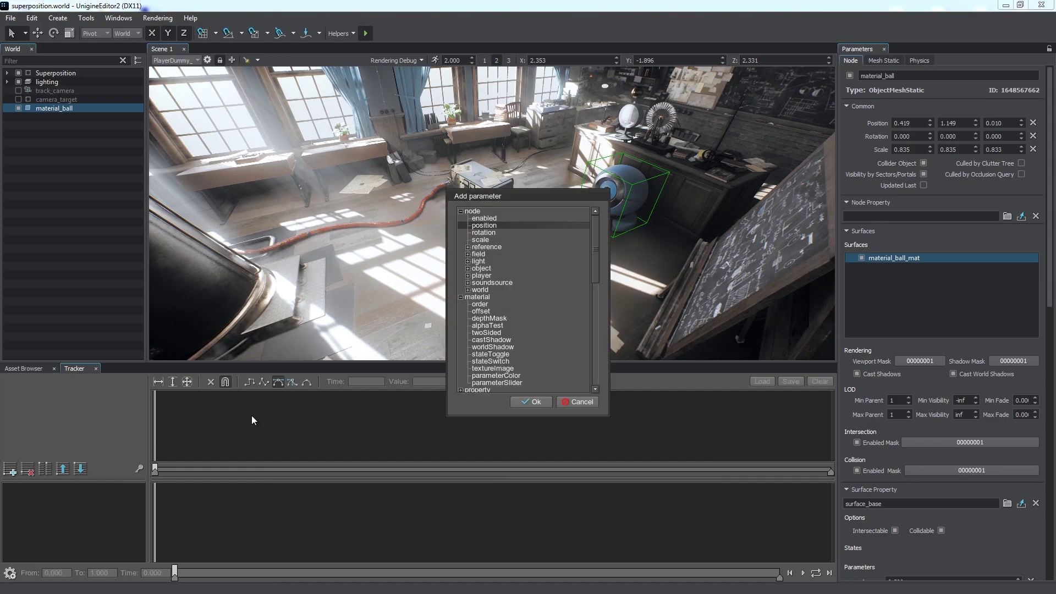
Add a node rotation parameter to the track and assign it to the material_ball node
mouse_move(597, 232)
left_mouse_down()
mouse_move(595, 344)
mouse_move(599, 235)
mouse_move(576, 233)
left_mouse_up()
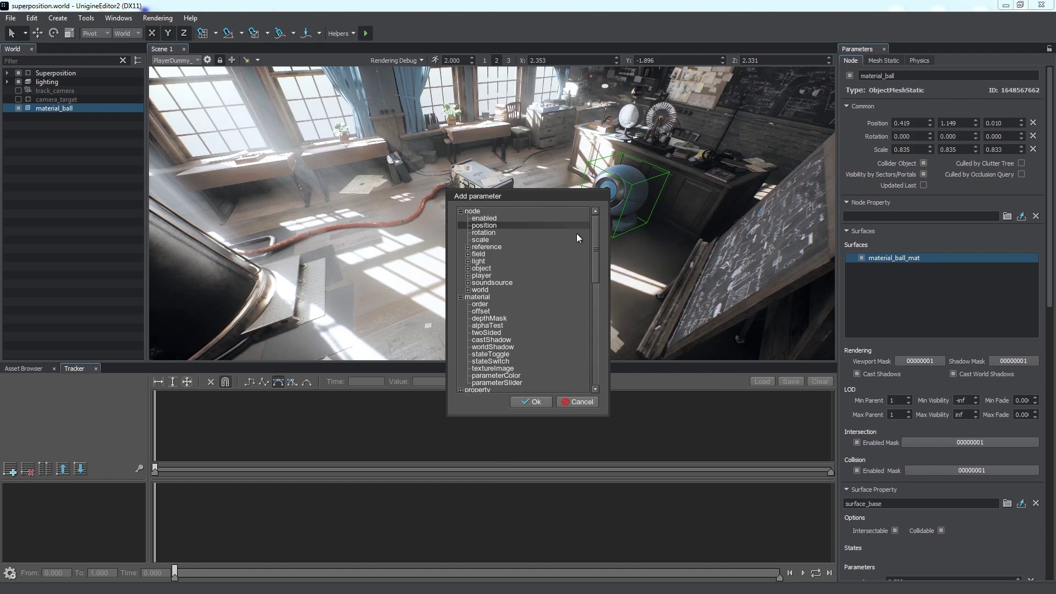
left_click(479, 233)
left_click(514, 401)
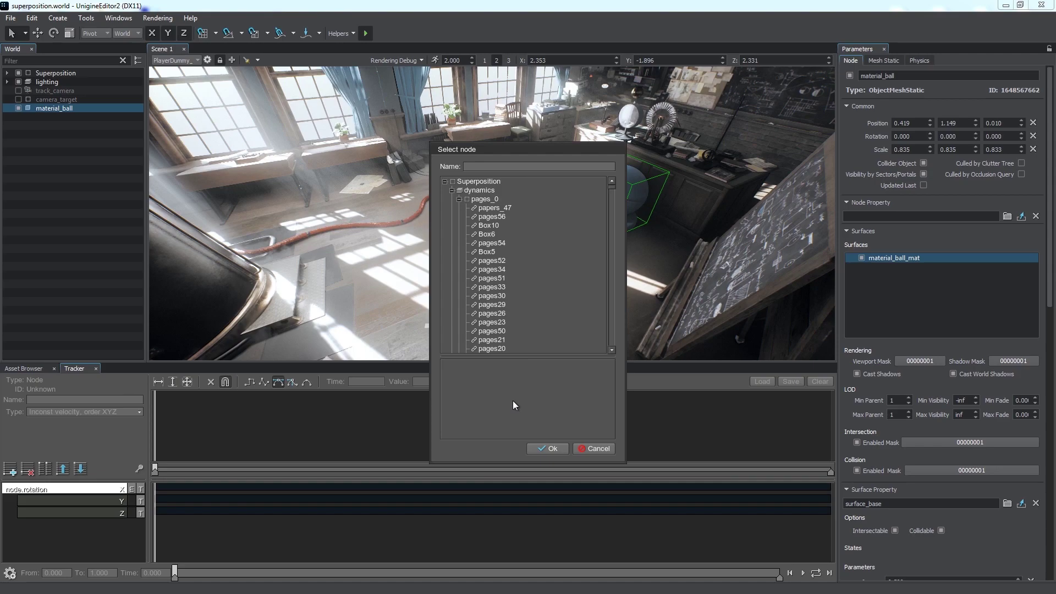
left_click(444, 180)
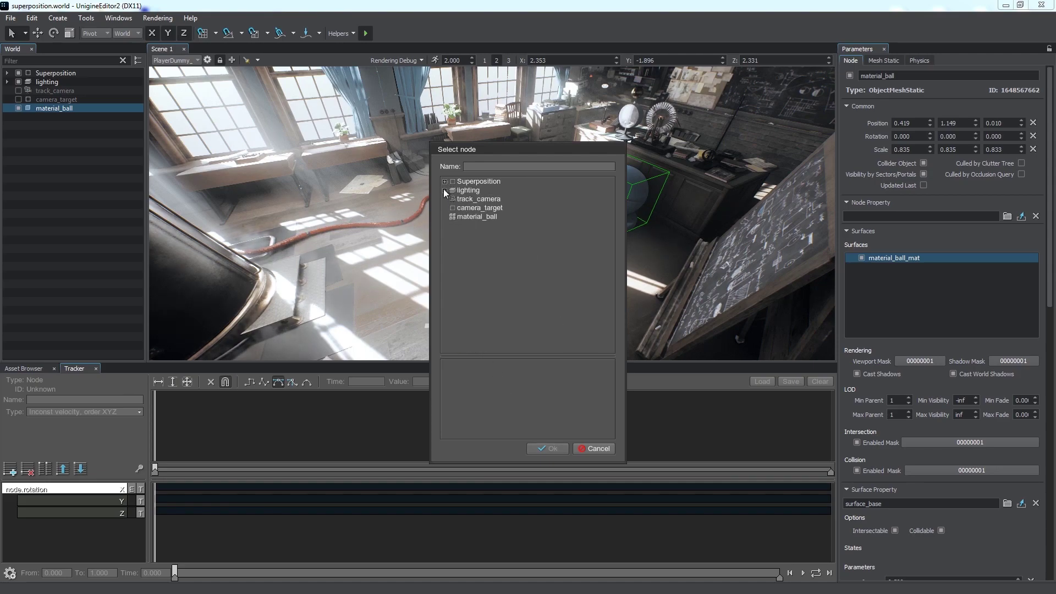
left_click(473, 218)
left_click(536, 448)
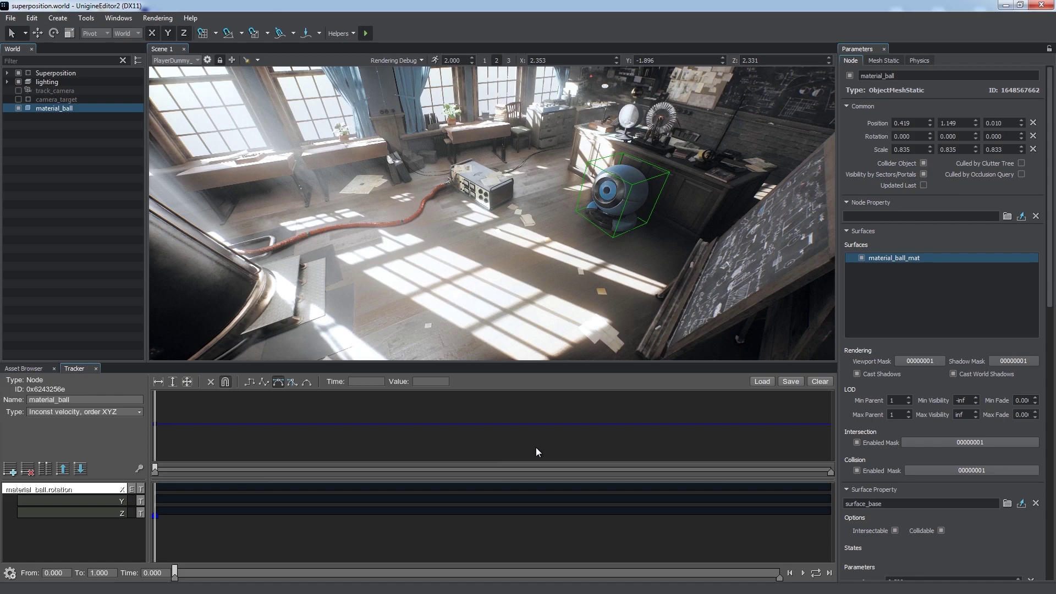
Add a key at about 0.604 on the material_ball rotation's Z track and set its value to 360
double_click(156, 516)
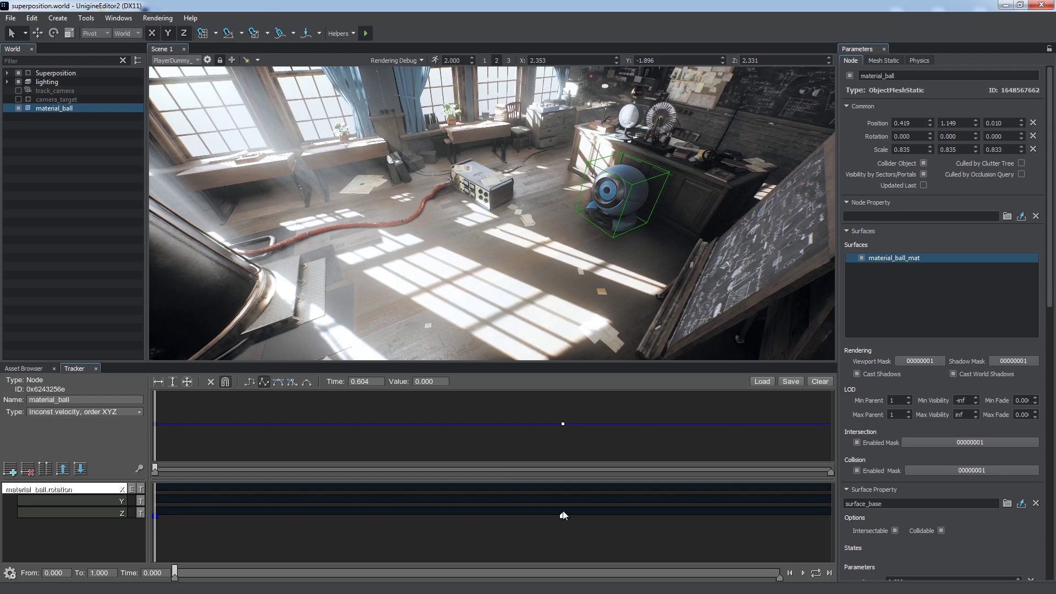
left_click(424, 382)
type("36")
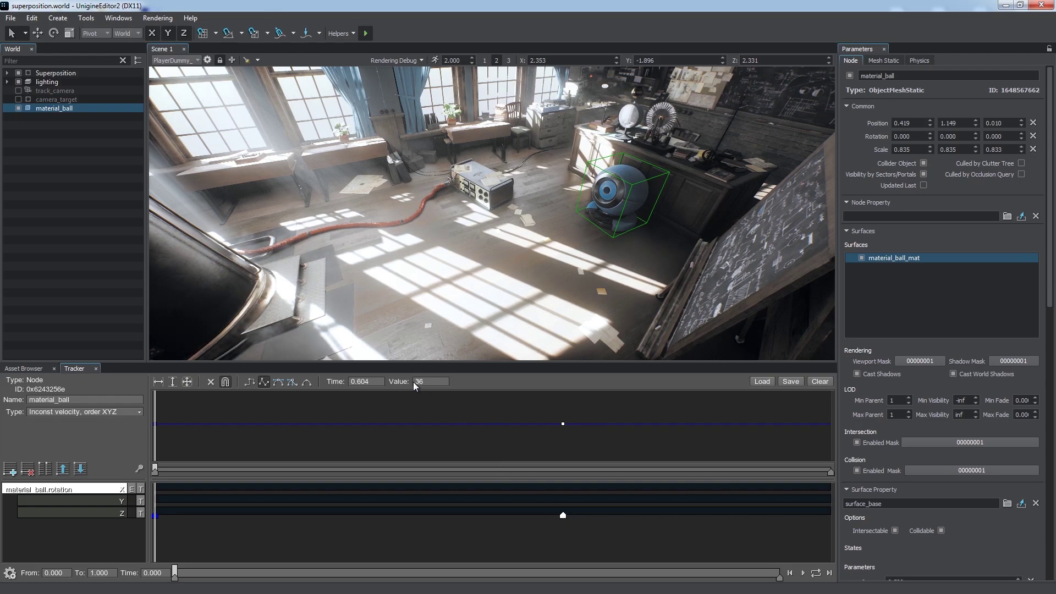
type("0")
key("Return")
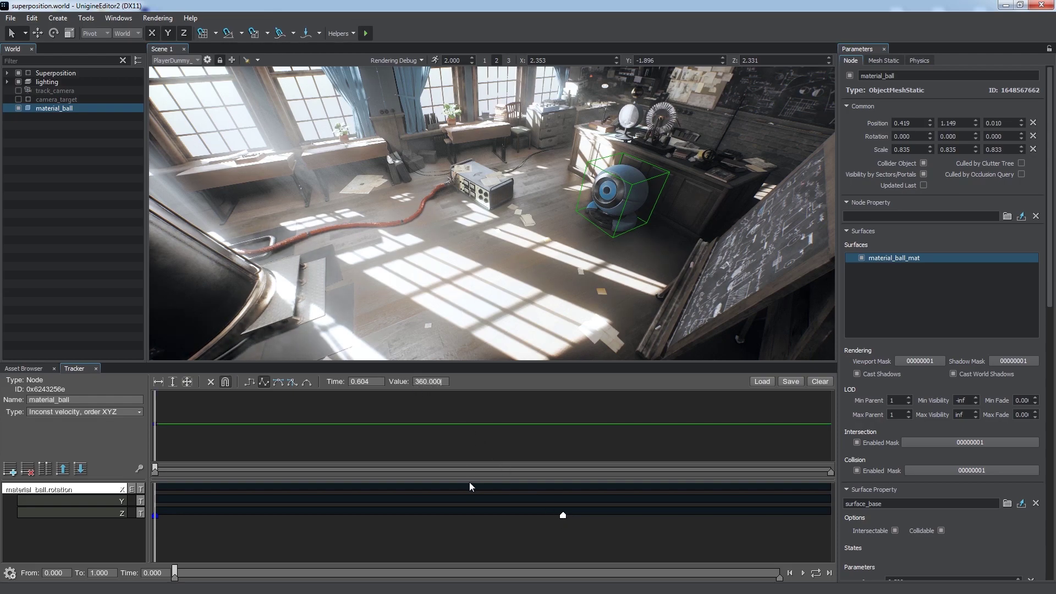
Scrub the timeline to the 360-degree key and back to the start, and play the material_ball rotation
left_click_drag(330, 486, 565, 486)
mouse_move(562, 395)
left_mouse_down()
mouse_move(562, 414)
mouse_move(563, 396)
left_mouse_up()
left_click_drag(562, 469, 128, 477)
left_click(802, 572)
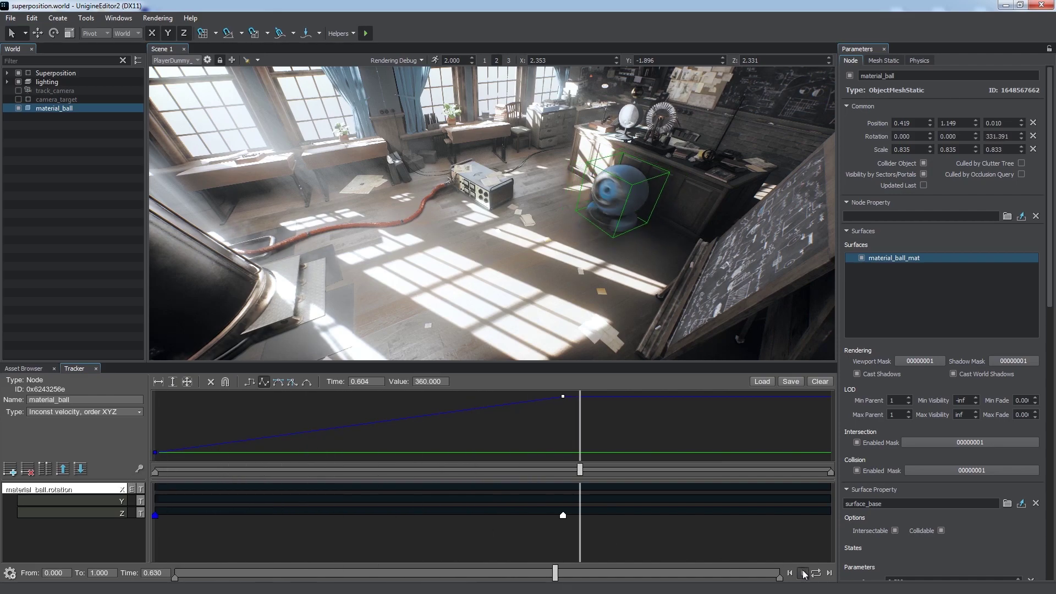
Change the unit time in the track settings and replay the material_ball rotation
left_click(803, 573)
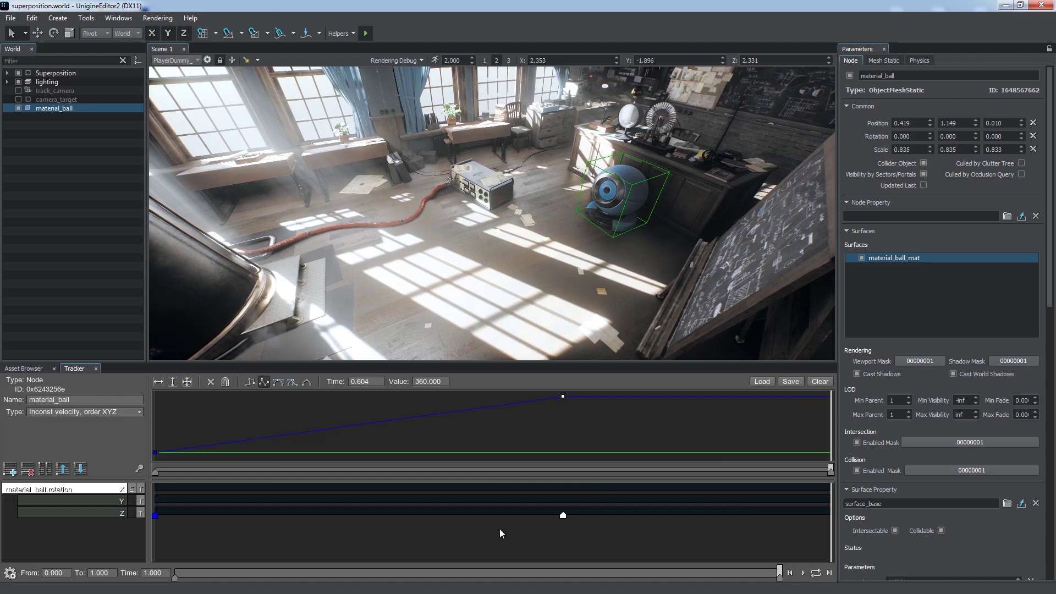
left_click(9, 573)
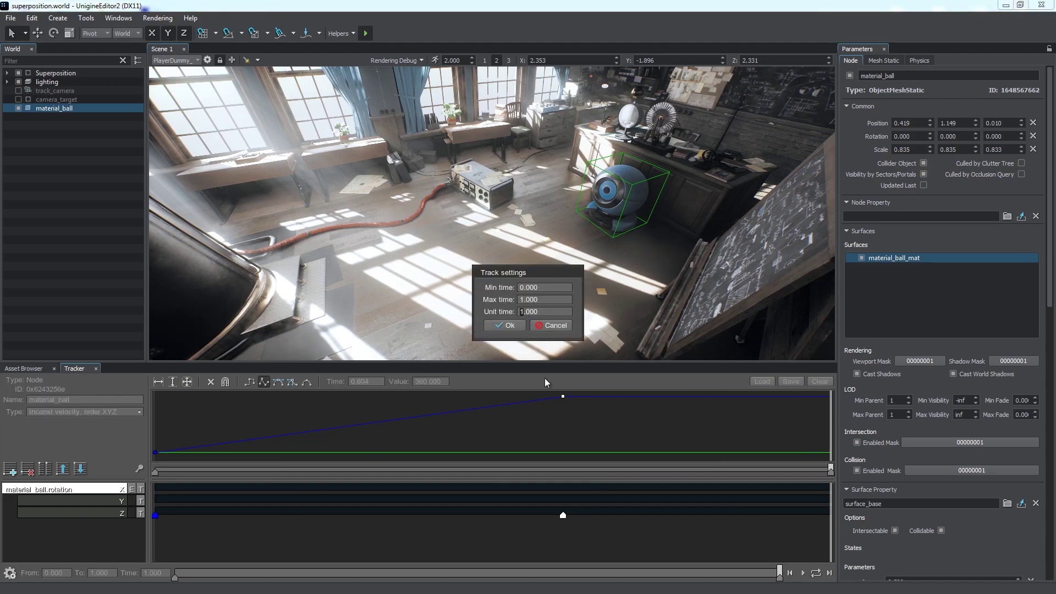
left_click(502, 327)
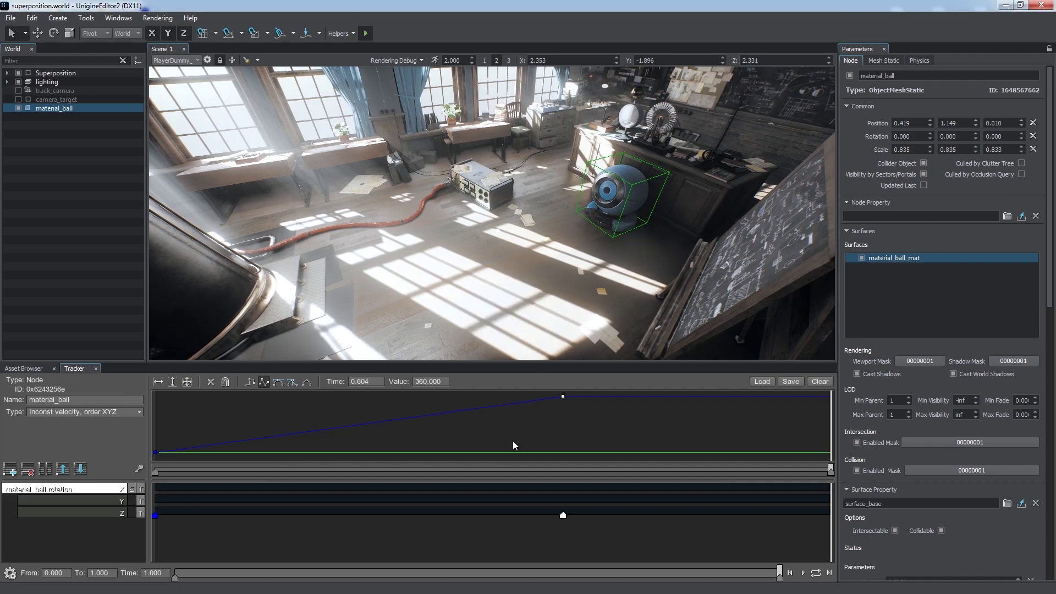
left_click(803, 572)
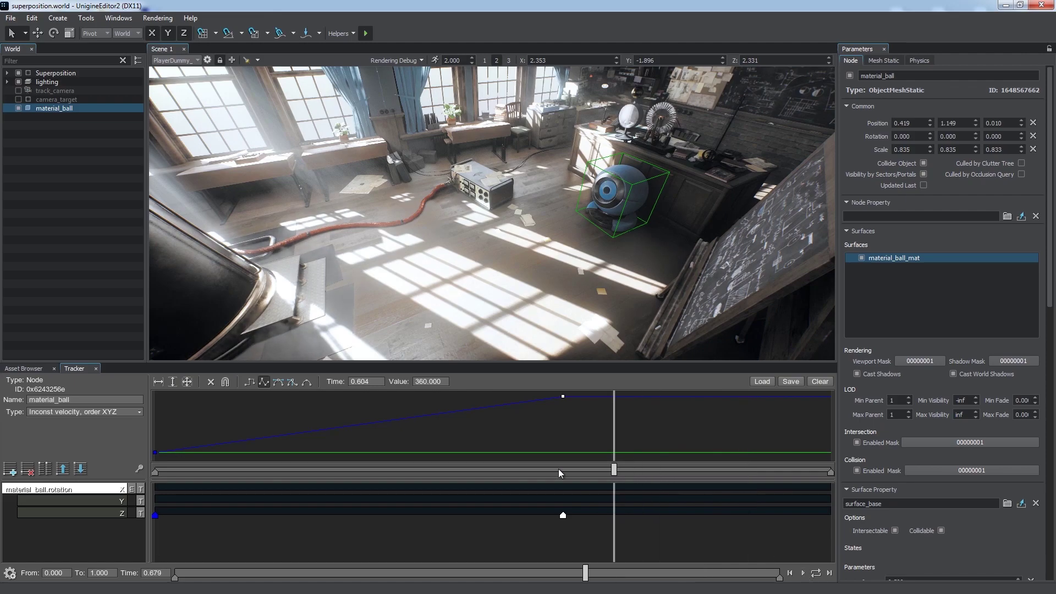
Add a node position parameter assigned to material_ball and hide the rotation curves in the graph
left_click(9, 468)
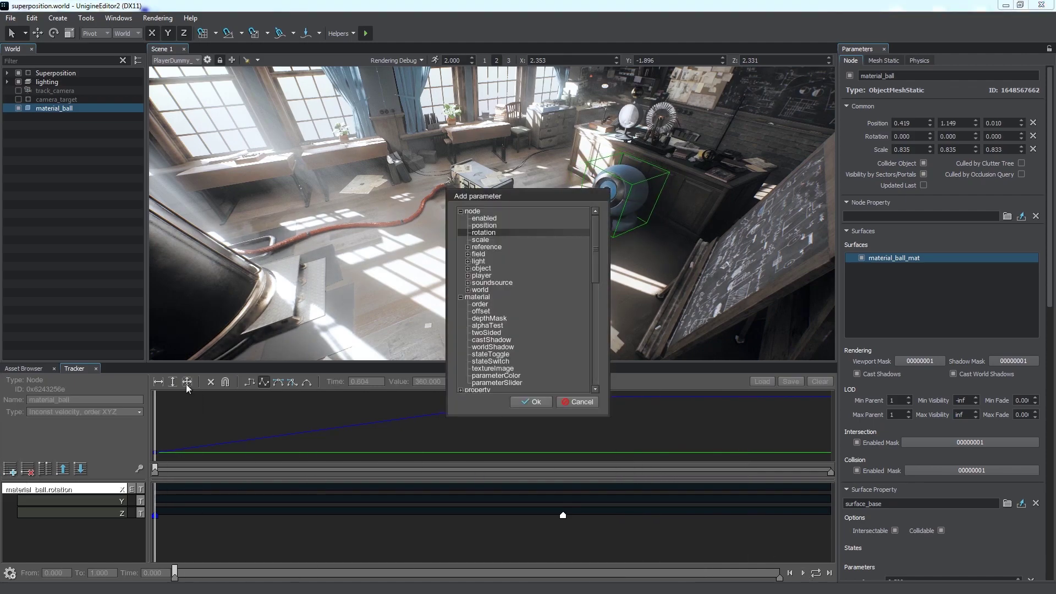
left_click(484, 225)
left_click(531, 401)
left_click(451, 190)
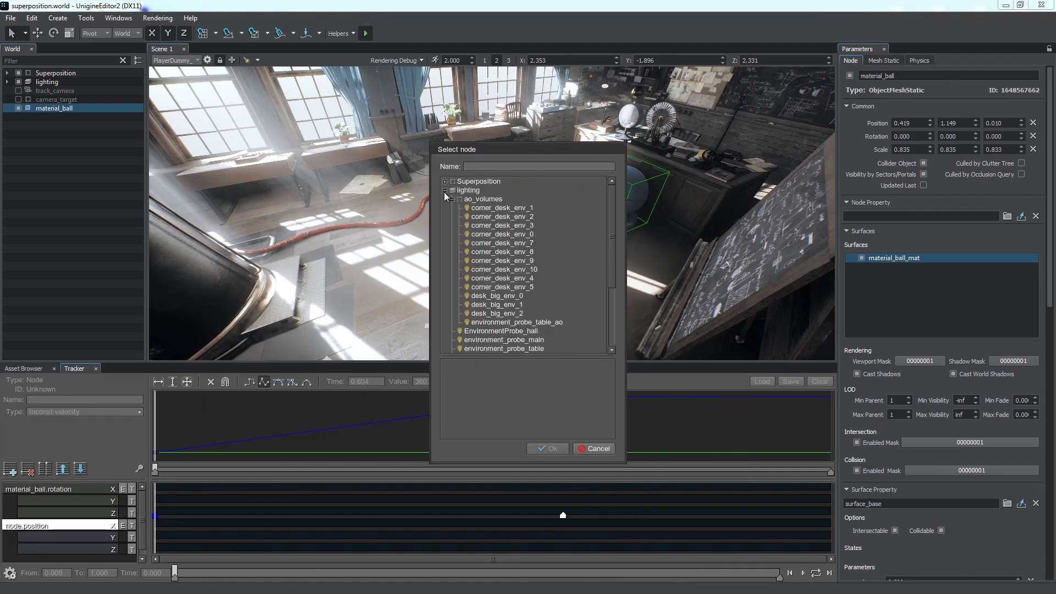
left_click(444, 181)
left_click(486, 216)
left_click(547, 448)
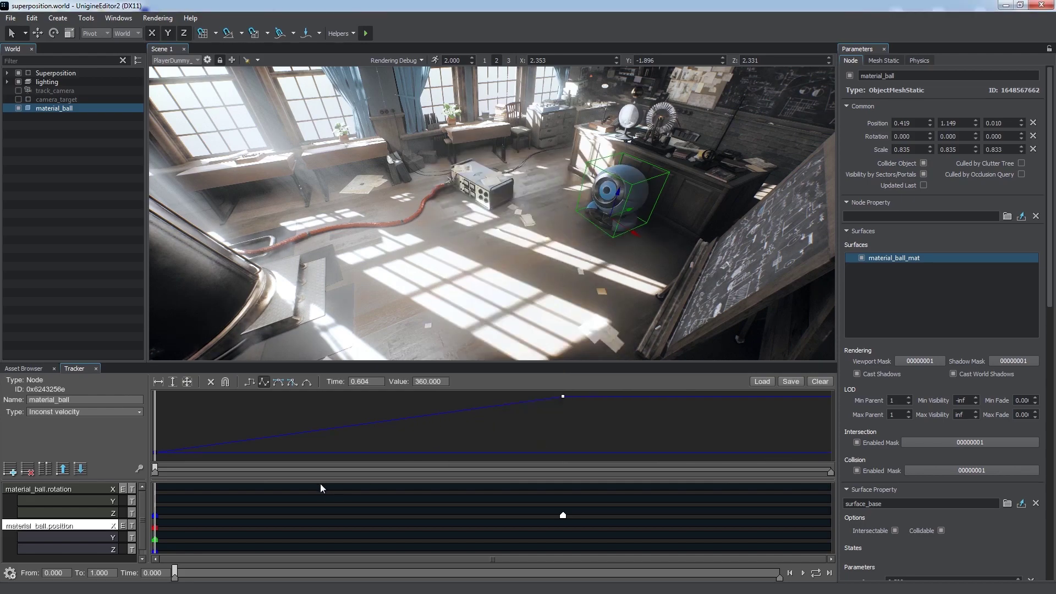
left_click(289, 510)
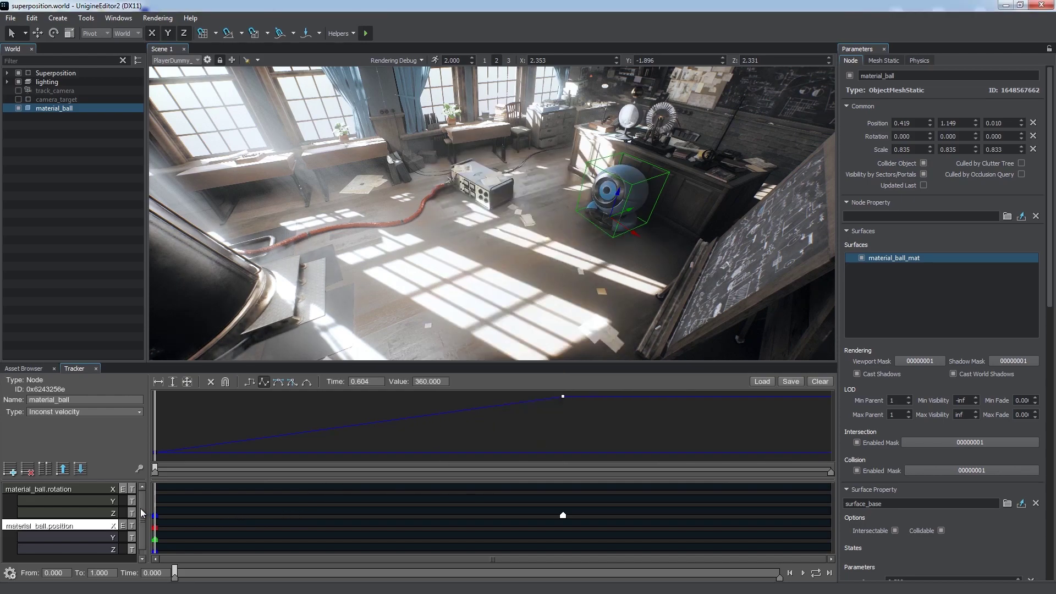
left_click(132, 489)
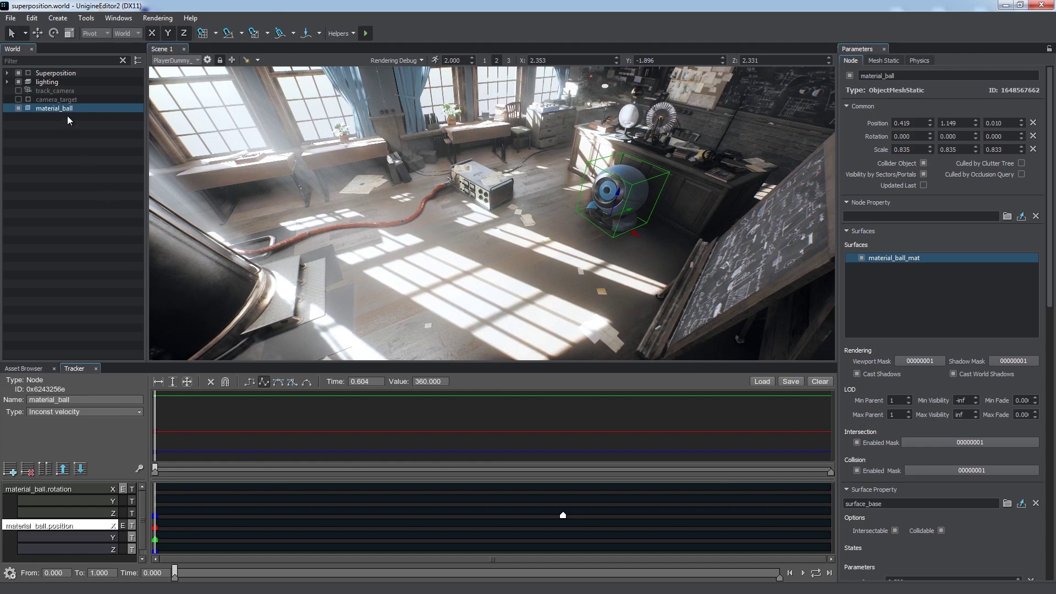
Move material_ball along Y to about -2.046 and add X, Y and Z position keys at about 0.522
left_click(37, 33)
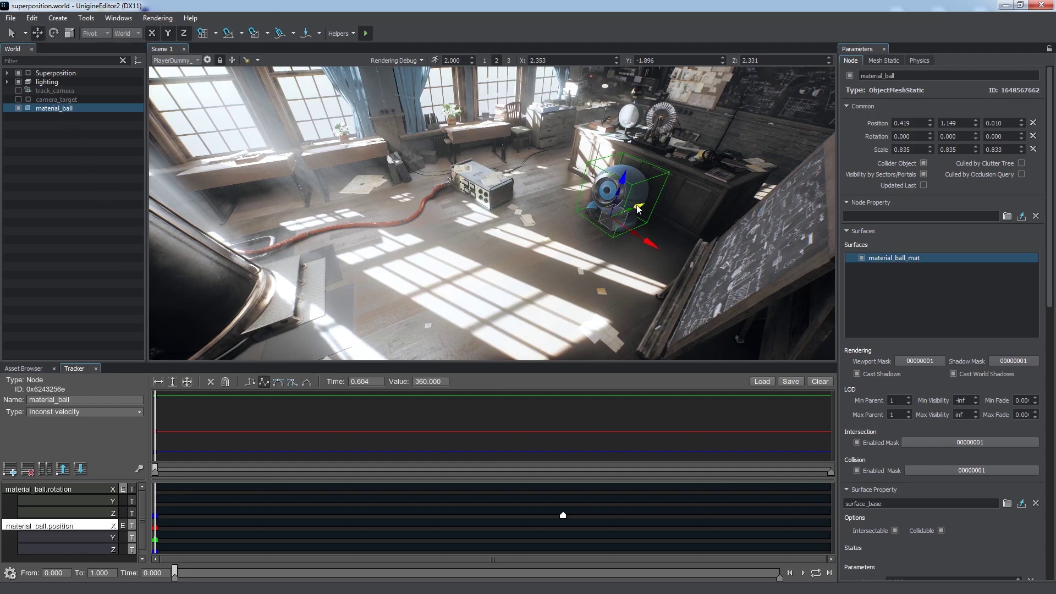
left_click_drag(638, 208, 207, 431)
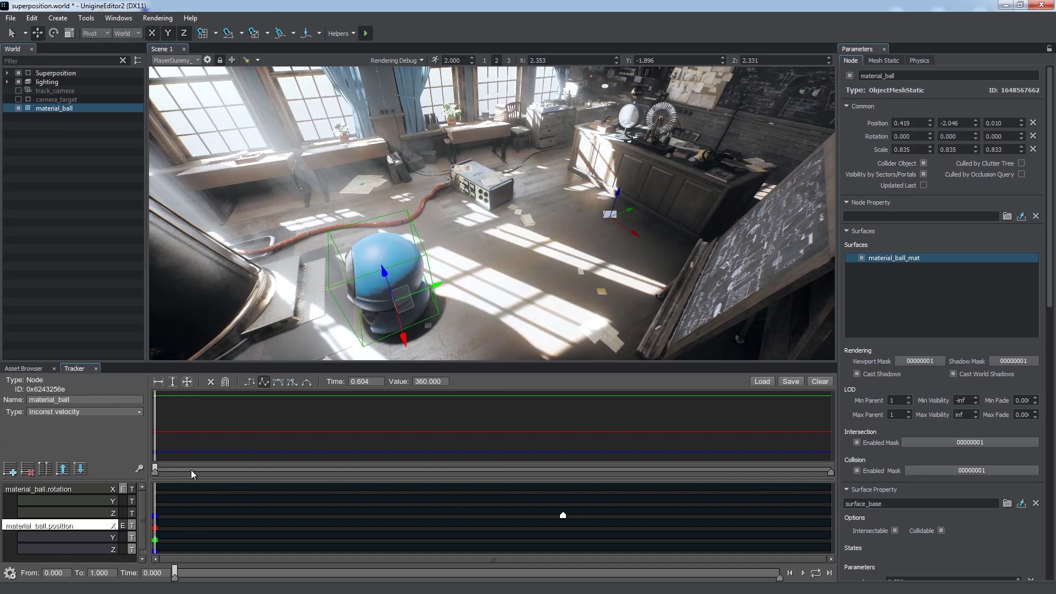
left_click_drag(192, 473, 508, 472)
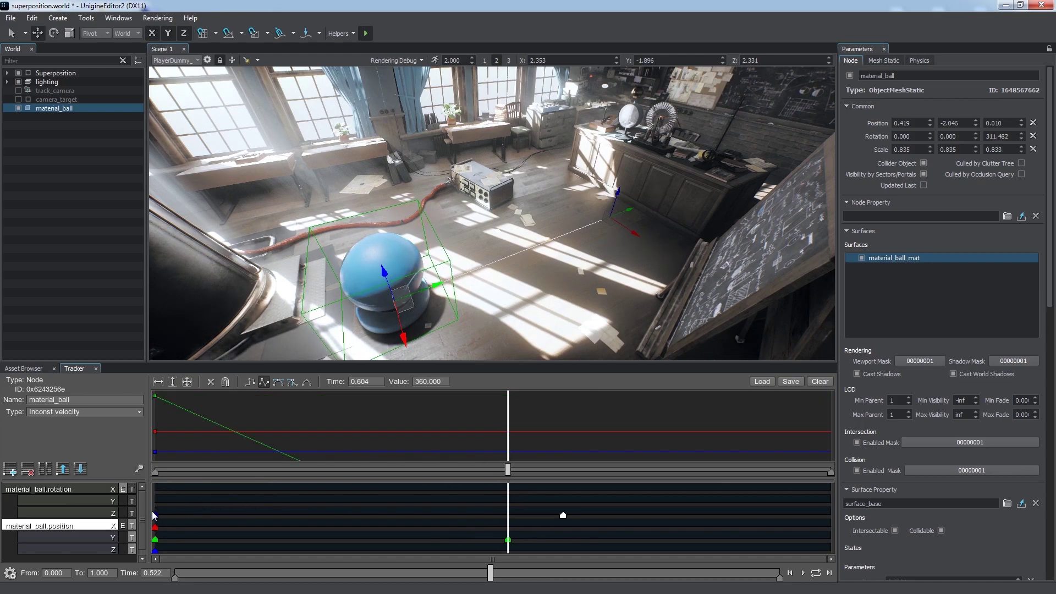
left_click(216, 347)
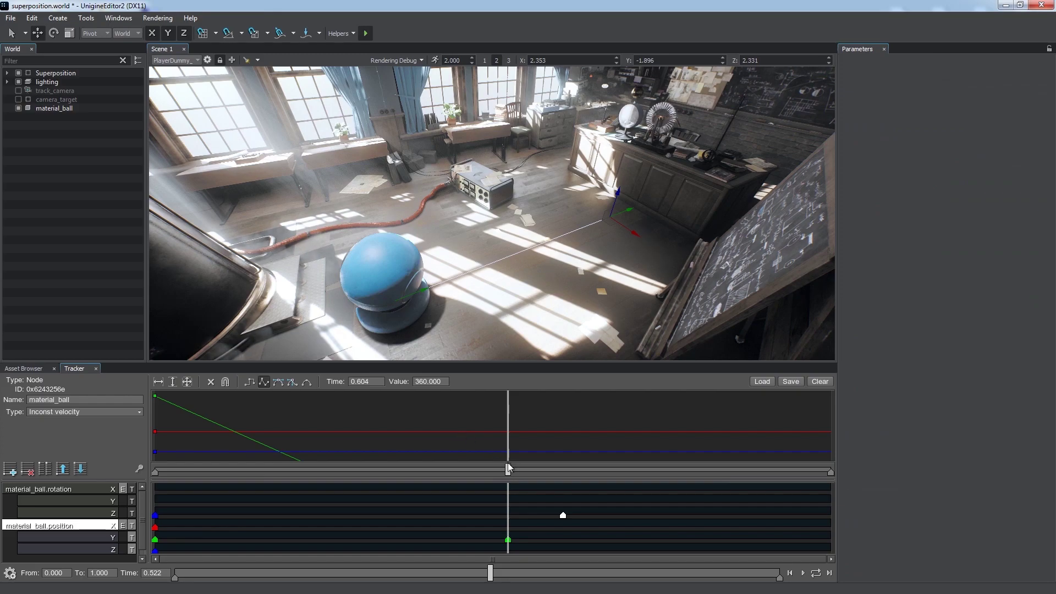
mouse_move(507, 467)
left_mouse_down()
mouse_move(161, 465)
mouse_move(335, 447)
mouse_move(603, 453)
mouse_move(414, 462)
mouse_move(508, 463)
mouse_move(450, 468)
mouse_move(521, 478)
left_mouse_up()
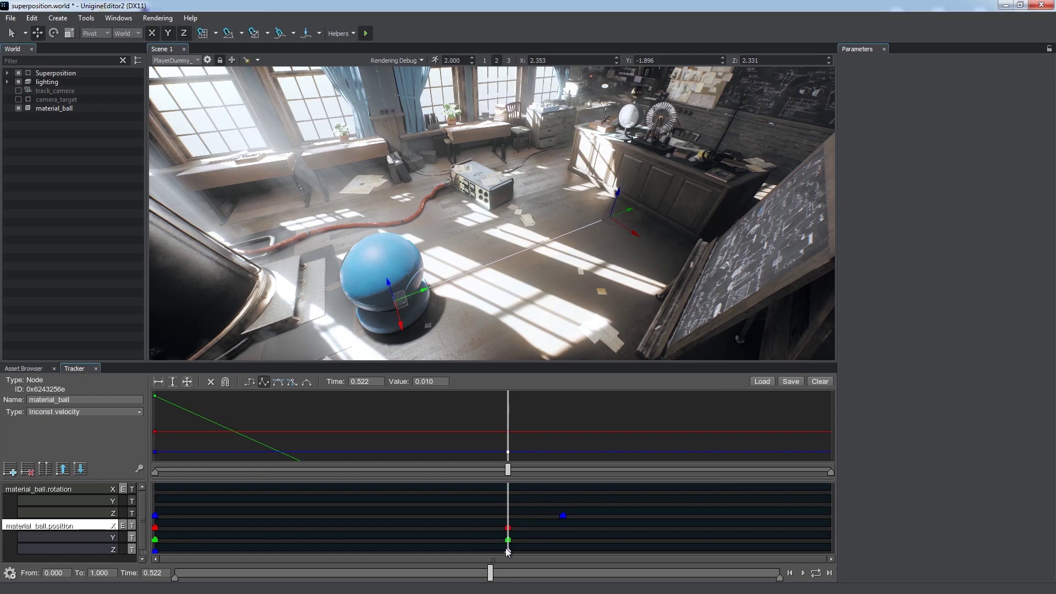
Reposition the second position key's point in the scene and snap its X, Y and Z keys to the rotation key at 0.604
left_click_drag(403, 304, 478, 280)
left_click_drag(507, 469, 155, 469)
left_click_drag(372, 473, 445, 470)
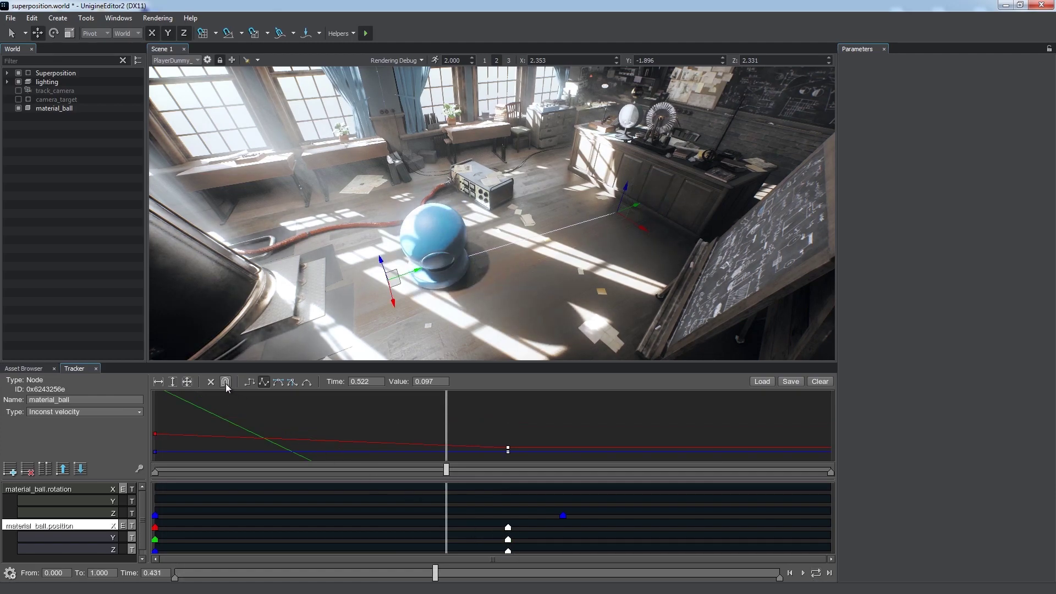
left_click_drag(507, 539, 562, 537, "alt")
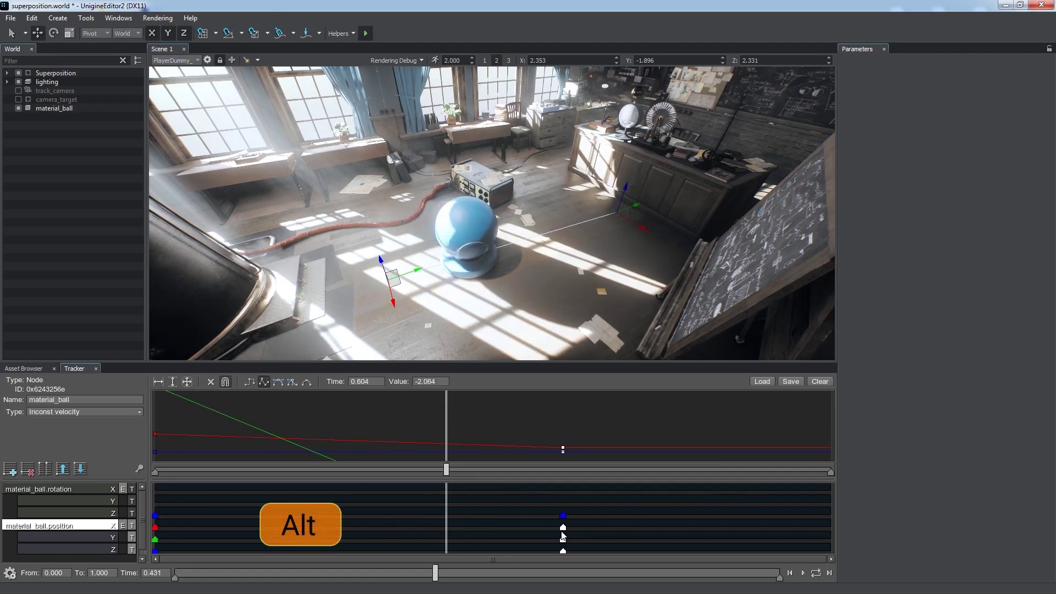
mouse_move(383, 468)
left_mouse_down()
mouse_move(186, 474)
mouse_move(565, 476)
left_mouse_up()
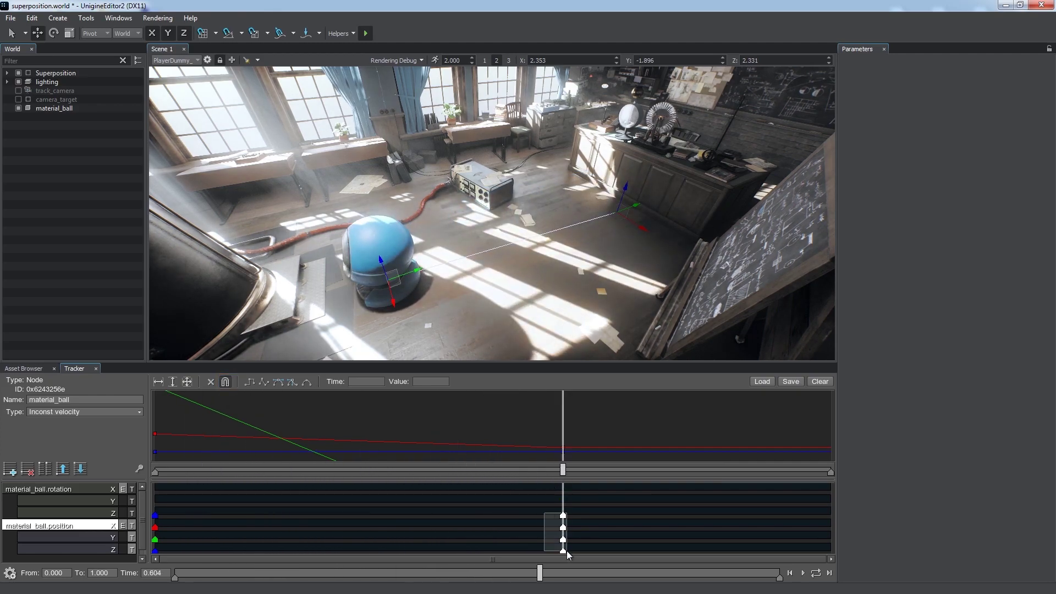
Duplicate the position and rotation keys at 0.604 and set the copies' time to 1
key("shift")
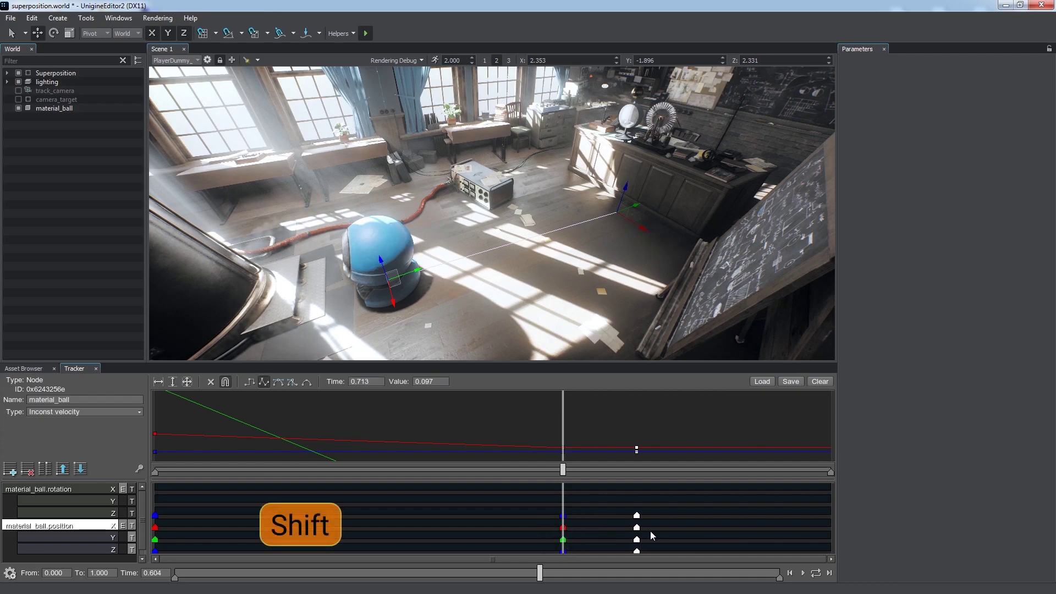
left_click_drag(731, 536, 722, 534)
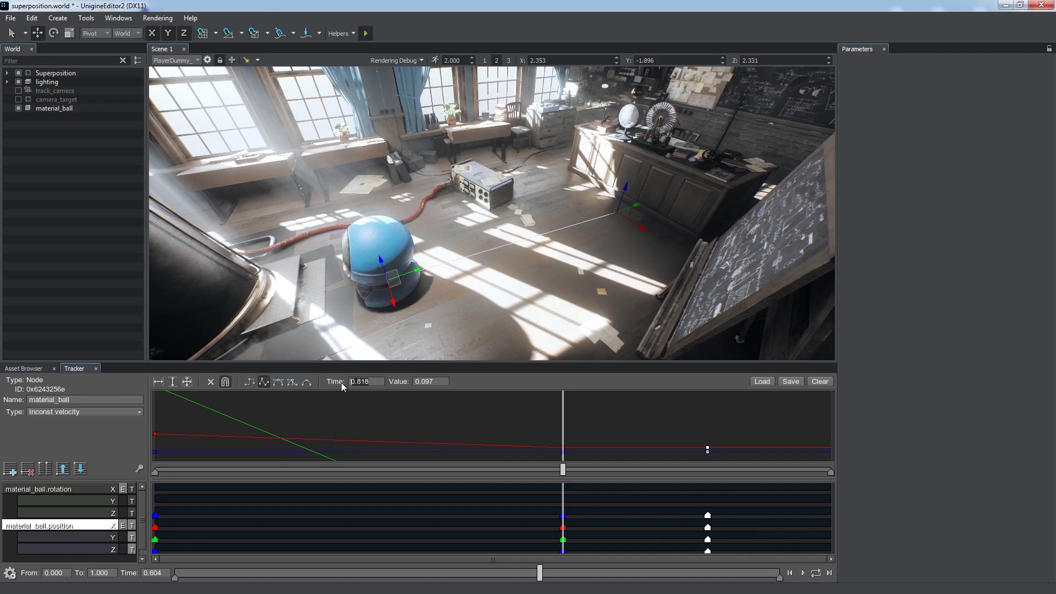
type("1")
key("Return")
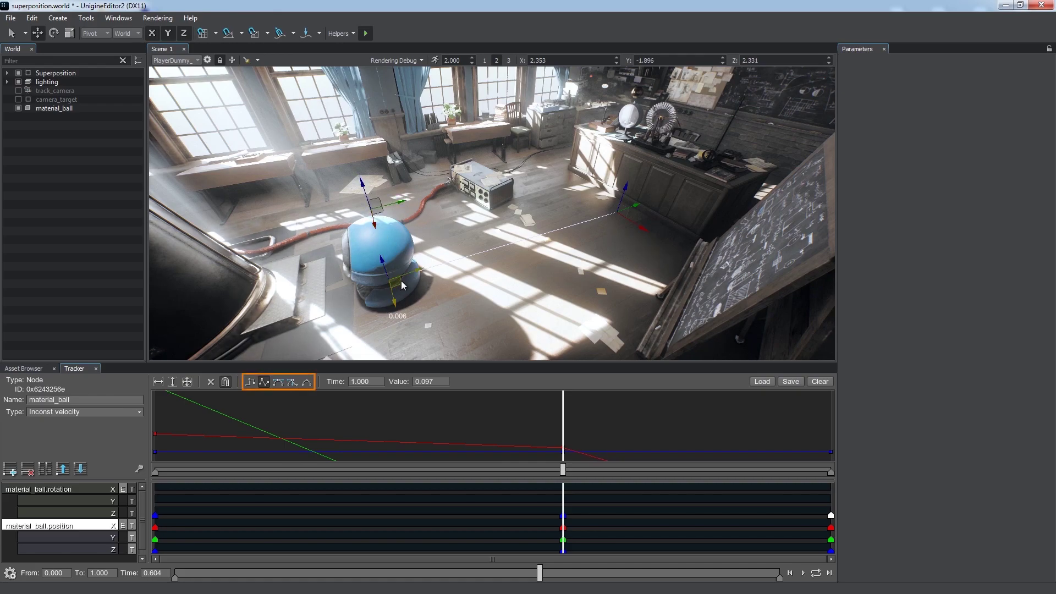
Move the middle point of the material_ball path in the scene and play the combined animation
left_click_drag(403, 284, 492, 263)
left_click(803, 572)
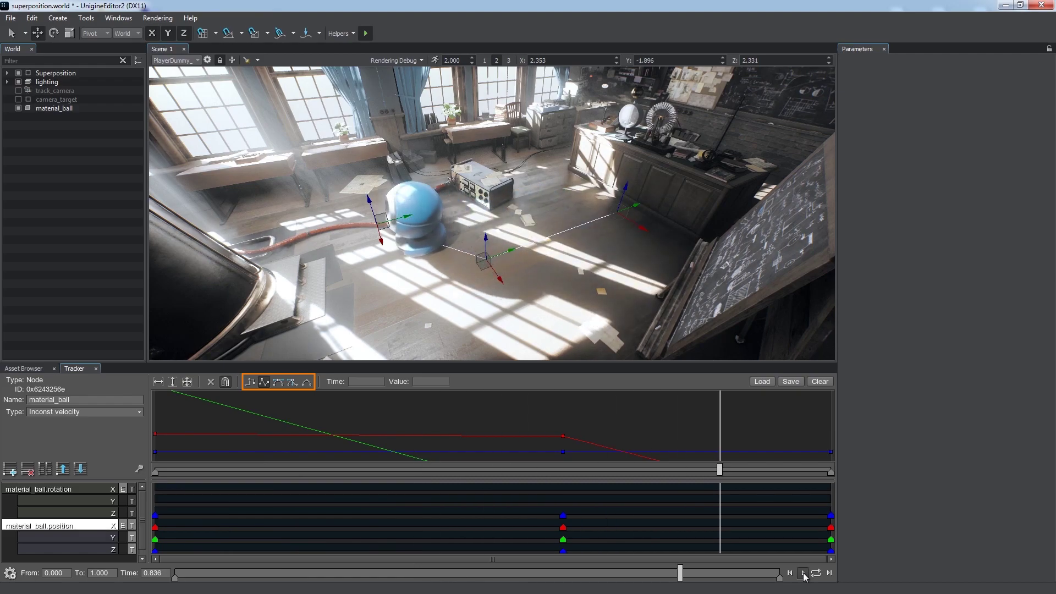
Fit the position curves vertically in the graph and select their keys
left_click(172, 381)
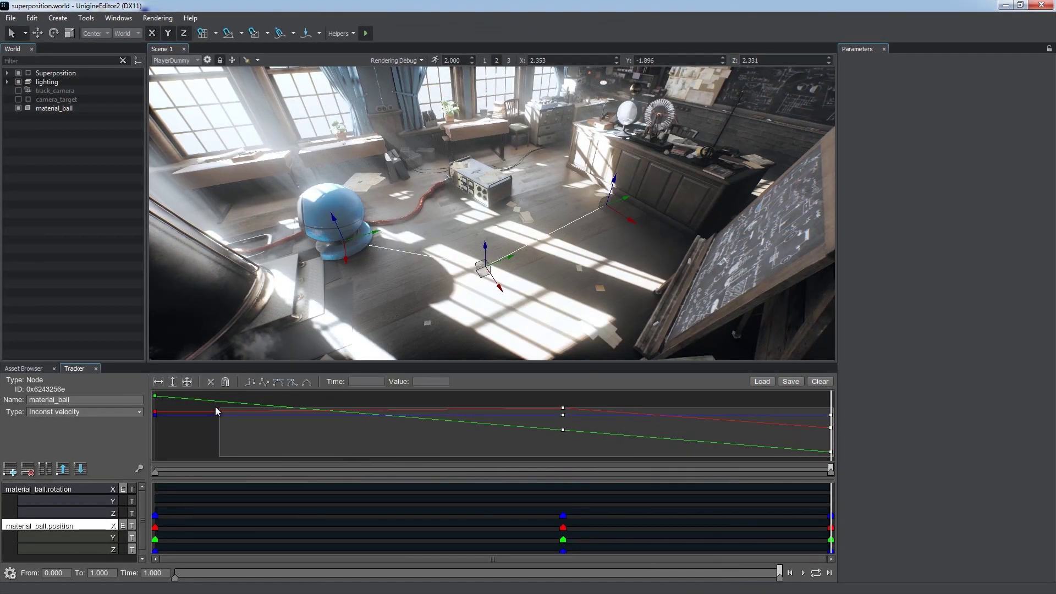
left_click(154, 392)
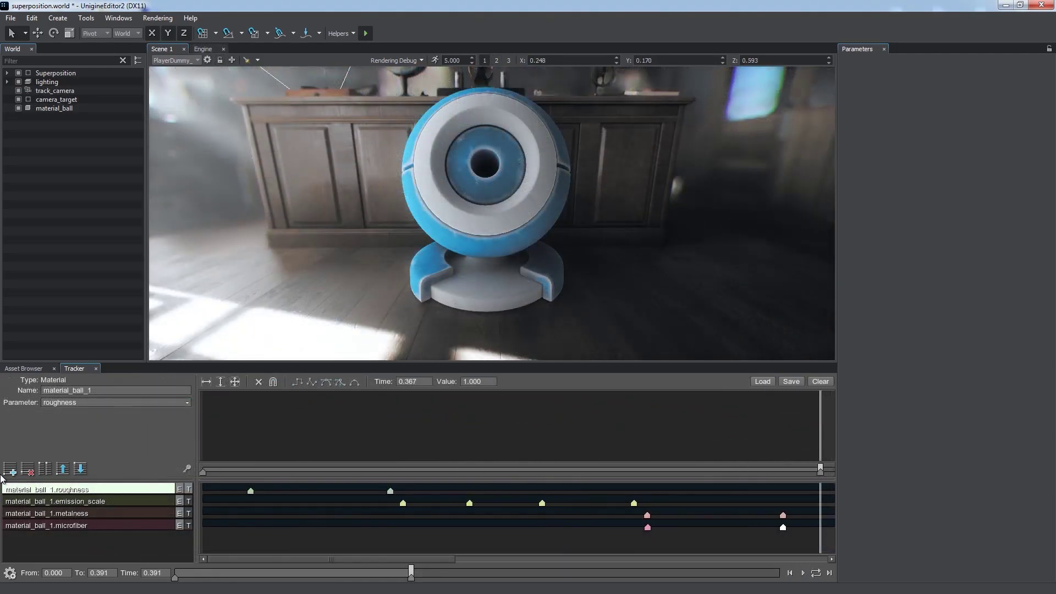
Examine the material parameters that can be added to the material_ball_1 track
left_click(10, 468)
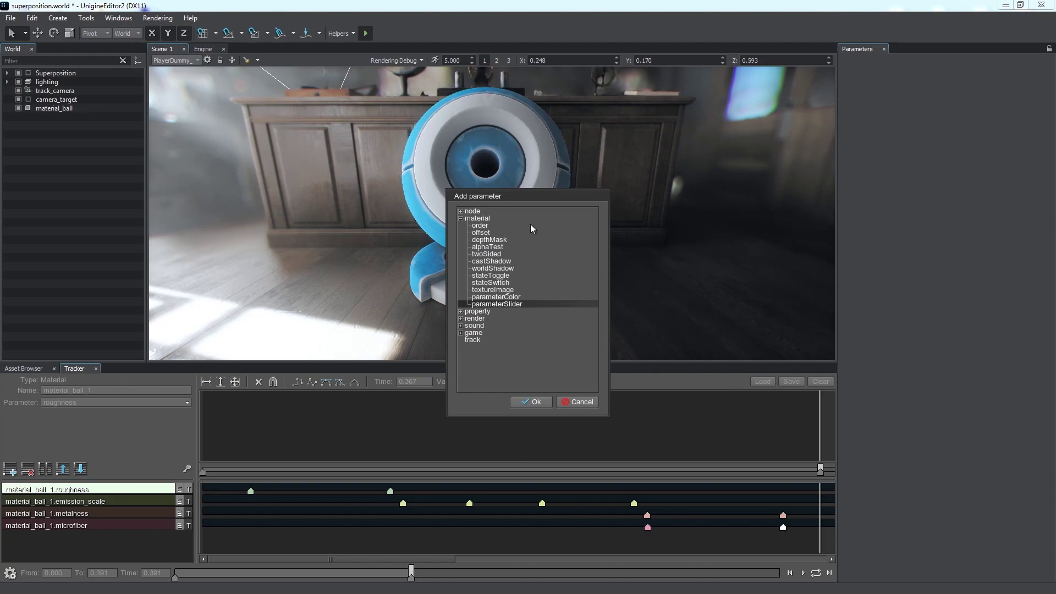
key("Escape")
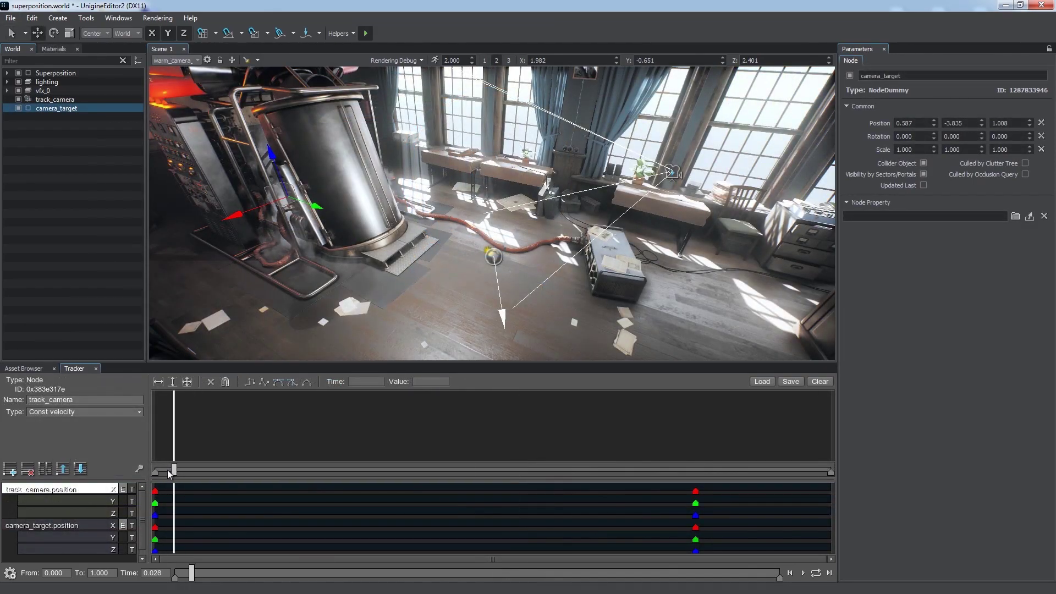
Scrub through the camera and sun rotation tracks and play the animation
left_click_drag(169, 474, 331, 501)
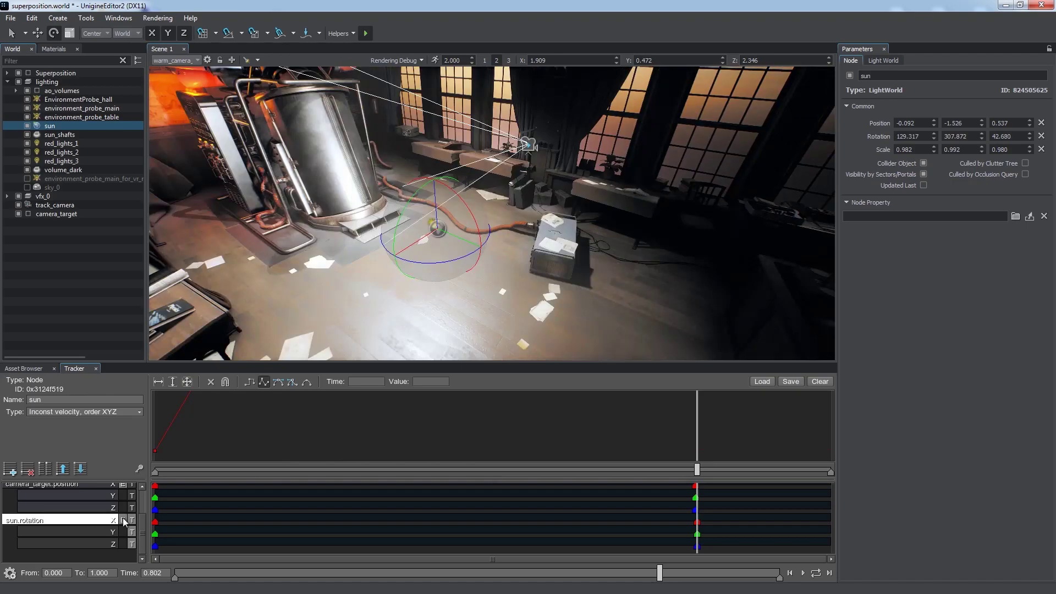
left_click_drag(696, 469, 213, 471)
left_click(803, 573)
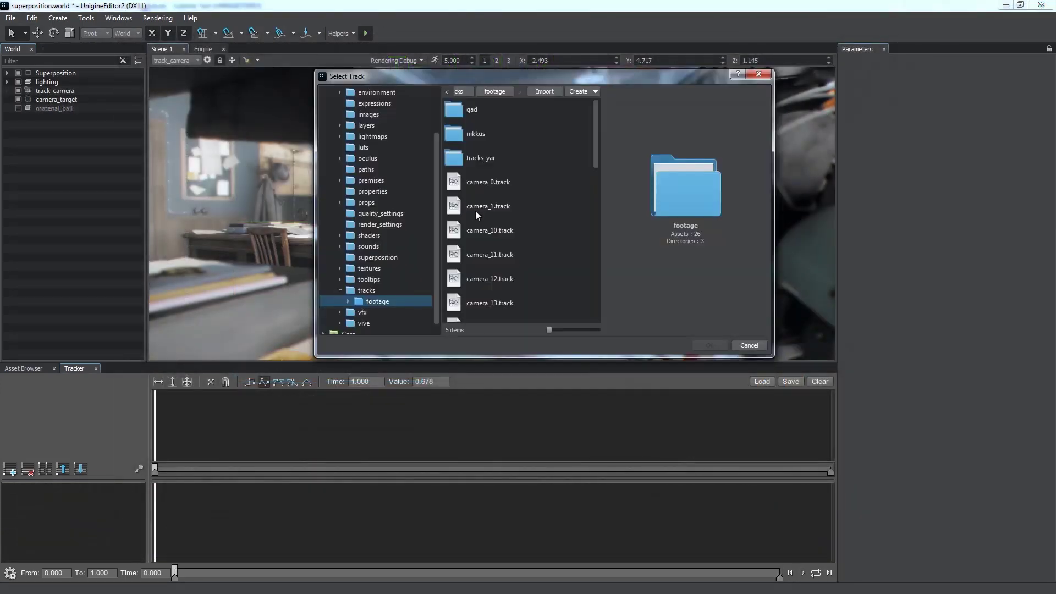
Load camera_1.track, replace it with camera_20.track from the footage folder, and play the camera animation
left_click(488, 206)
left_click(707, 345)
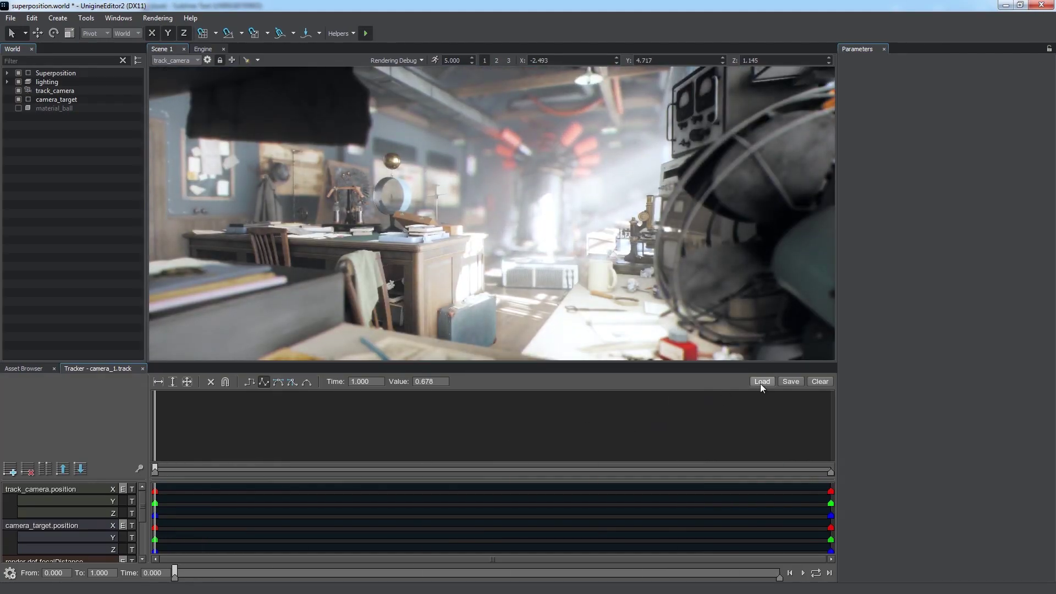
left_click(761, 381)
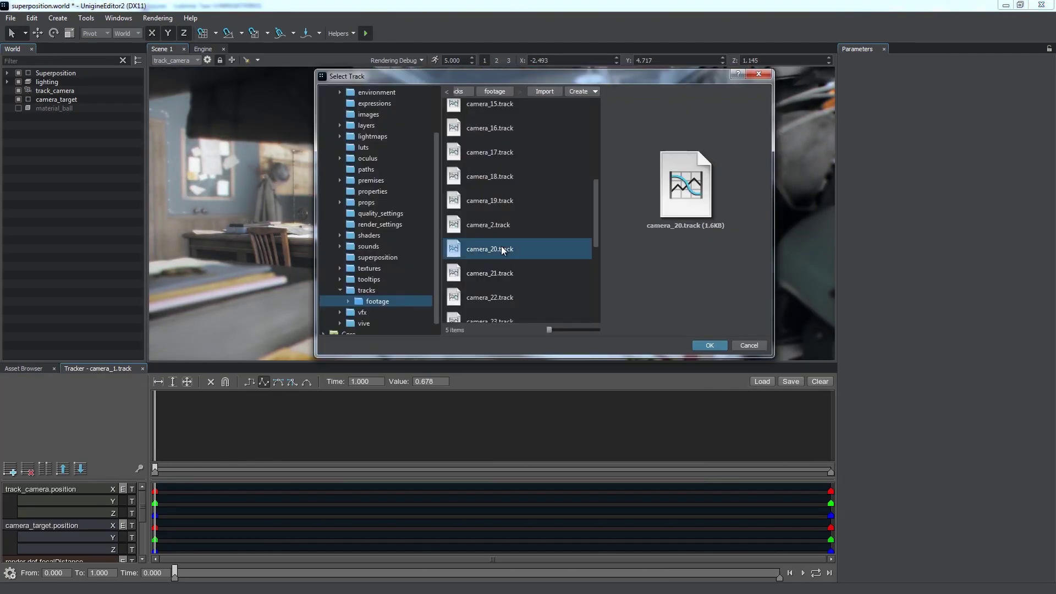
double_click(501, 246)
left_click(803, 573)
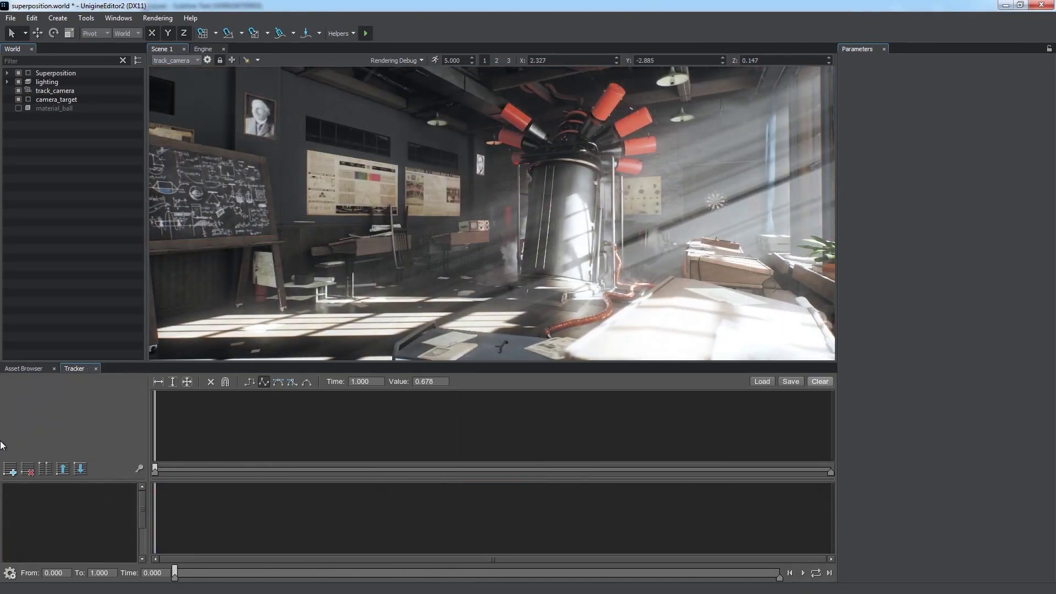
Add a track parameter and place camera_1.track at time 0 on it
left_click(16, 470)
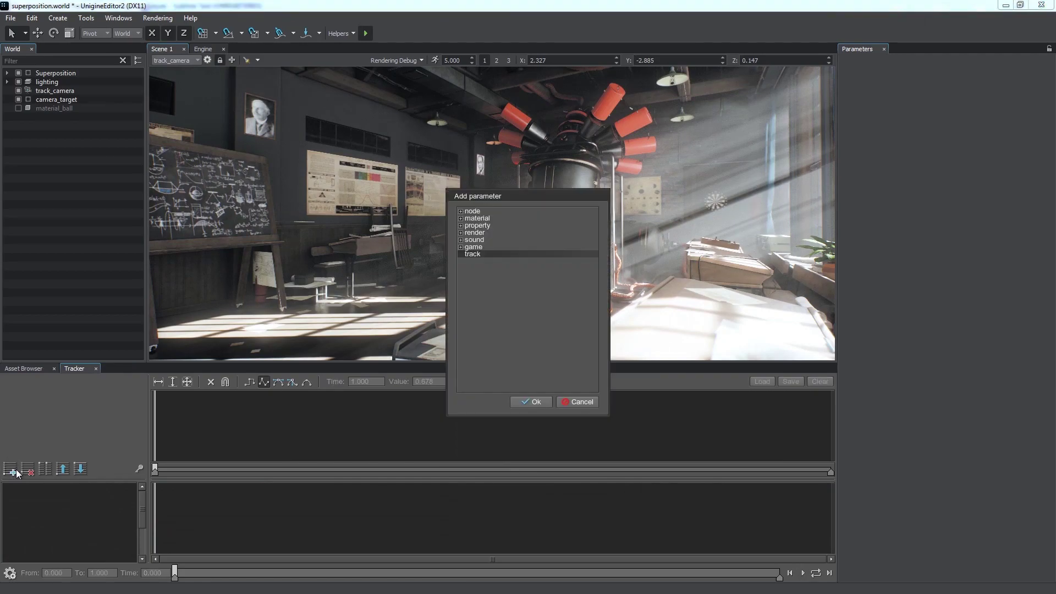
left_click(539, 398)
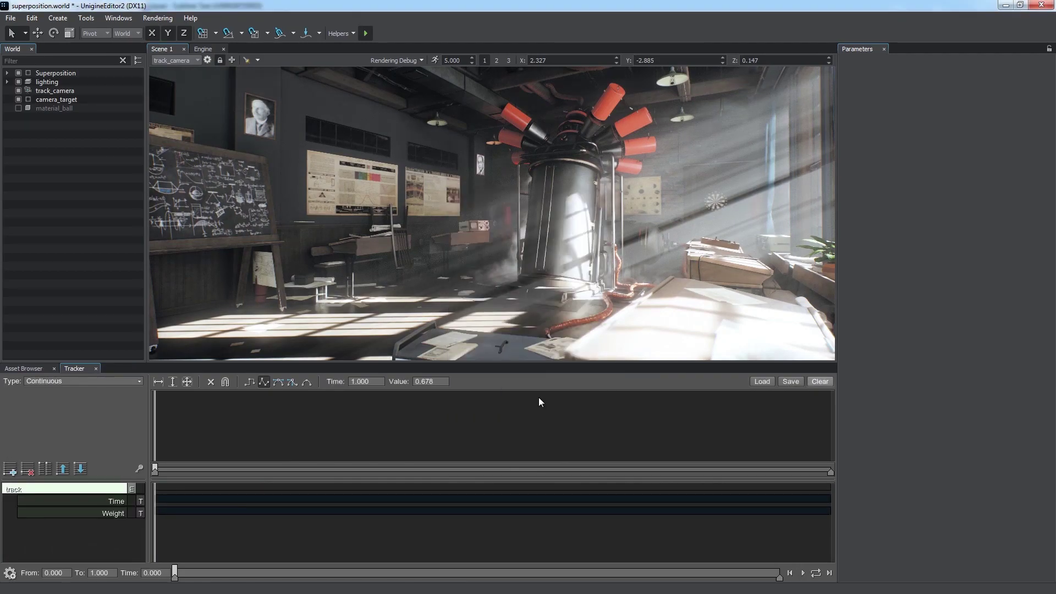
double_click(153, 489)
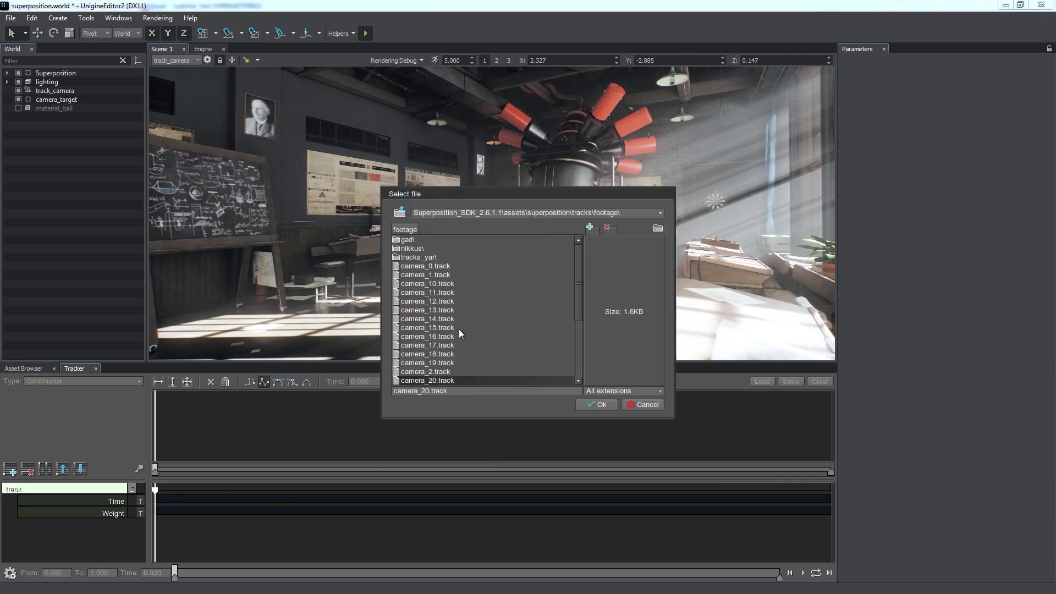
left_click(434, 275)
left_click(598, 405)
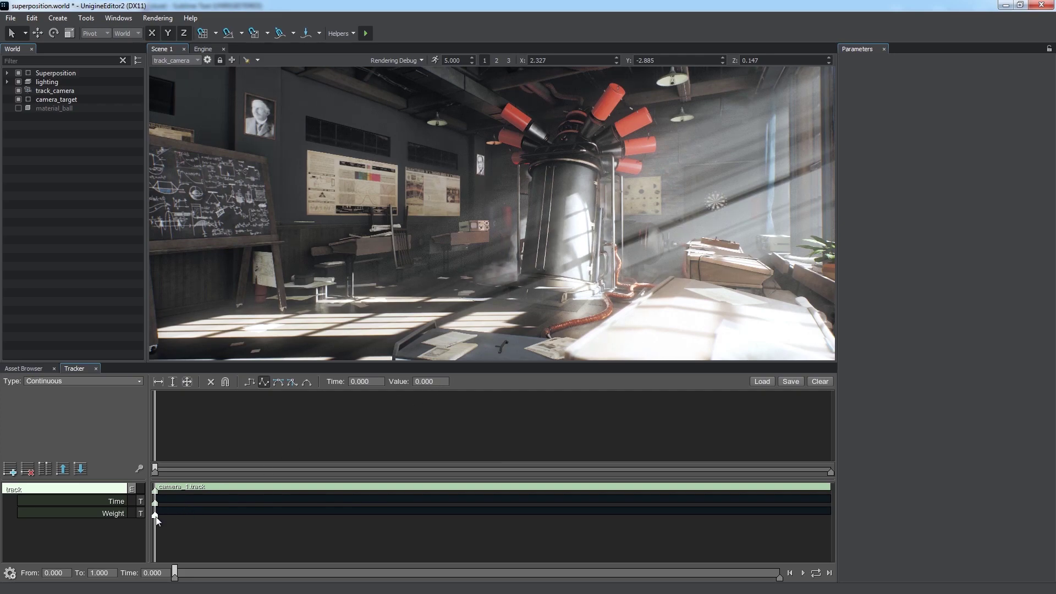
Set the track's Weight key at time 0 to 1 and its Time key at time 1 to 1
double_click(432, 381)
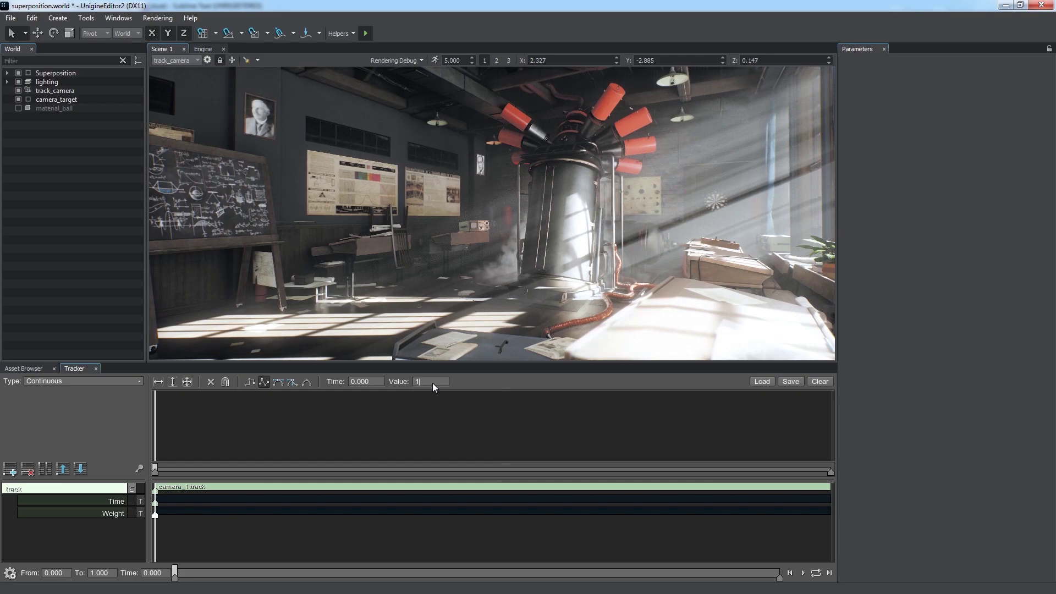
type("1")
key("Return")
left_click(155, 504)
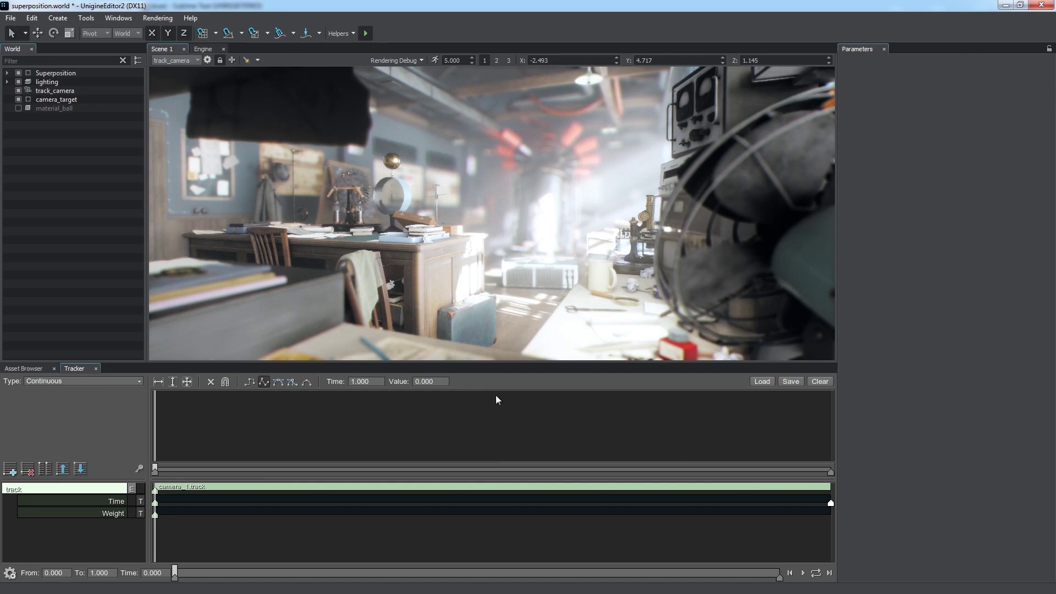
type("1")
key("Return")
Scrub the start of the camera track and review its minimum, maximum and unit time settings
mouse_move(172, 468)
left_mouse_down()
mouse_move(615, 441)
mouse_move(769, 447)
mouse_move(584, 436)
mouse_move(275, 443)
mouse_move(153, 474)
left_mouse_up()
left_click(10, 572)
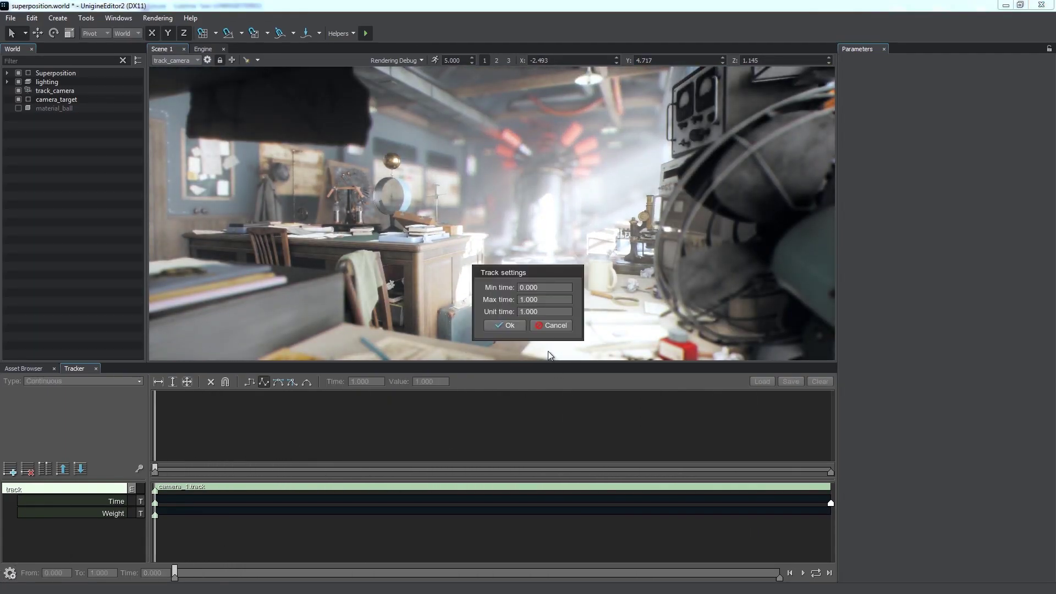
left_click(509, 325)
Arrange camera_15.track, camera_1.track and camera_20.track in sequence on the track parameter and play the result
double_click(359, 489)
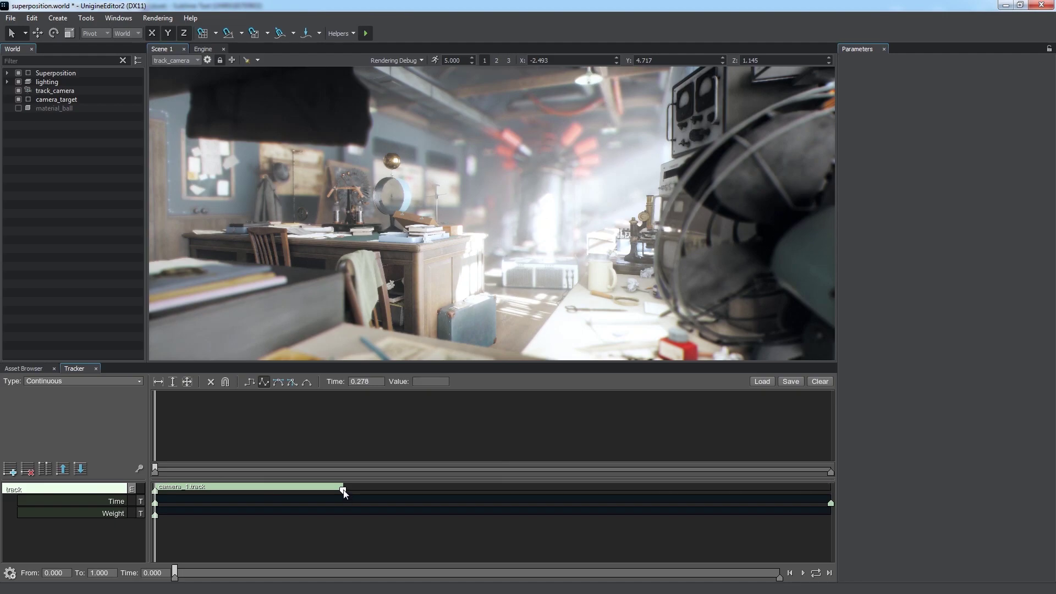
double_click(427, 380)
left_click_drag(370, 490, 500, 491)
left_click(789, 573)
left_click(803, 573)
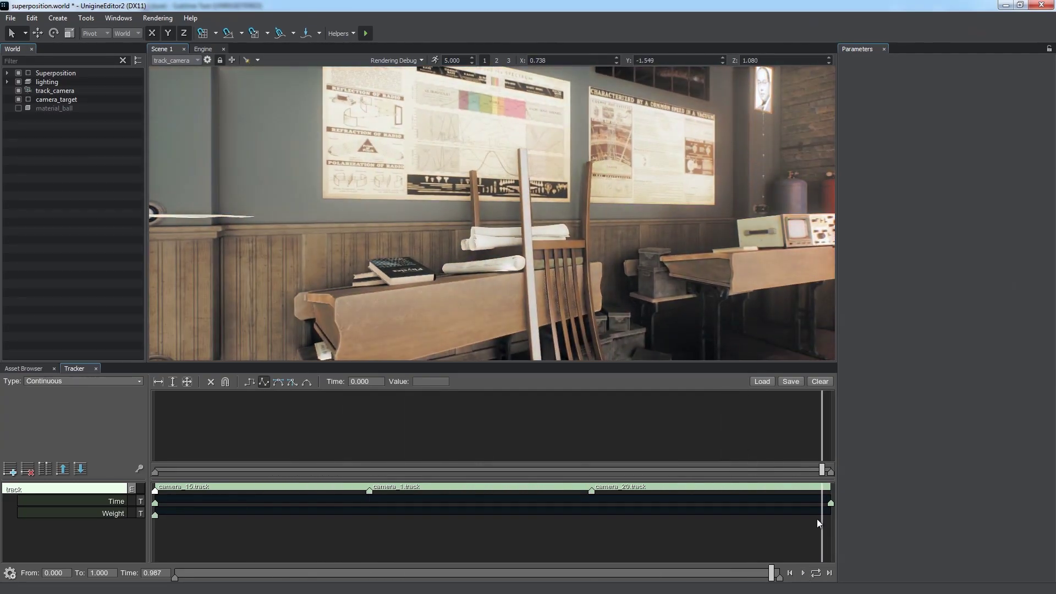
Add Time keys around the boundaries between the three camera clips, one of them at 0.312, and play the combined animation
left_click(399, 494)
left_click(367, 496)
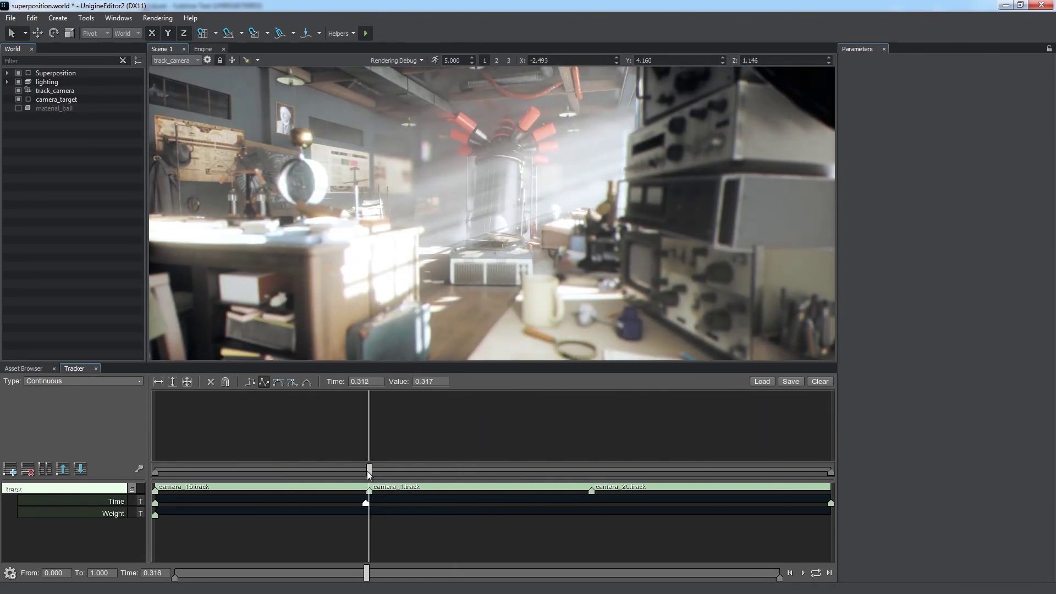
left_click(368, 502)
left_click_drag(365, 504, 364, 502)
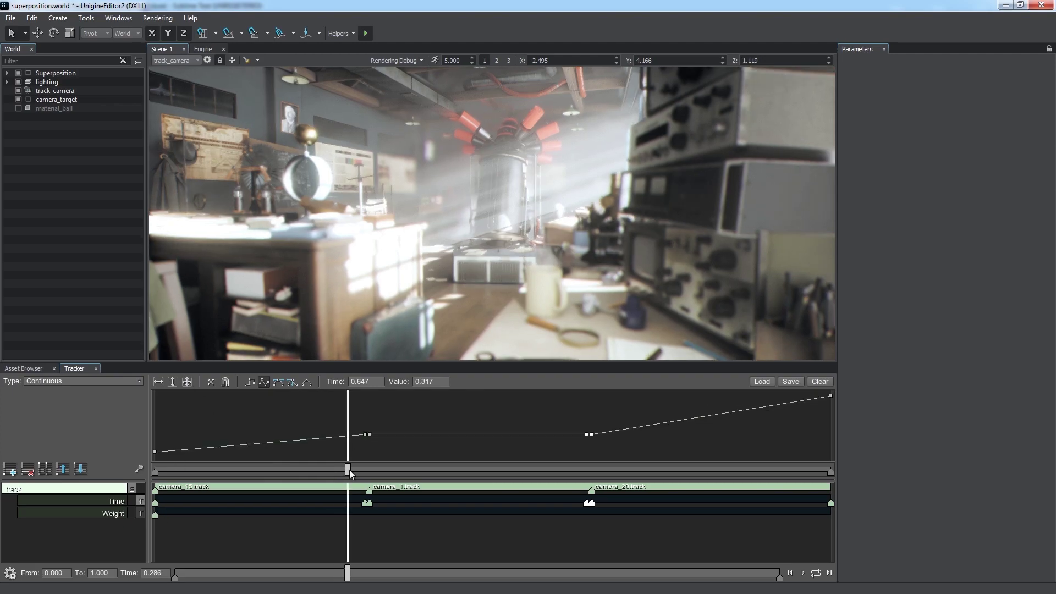
left_click(803, 572)
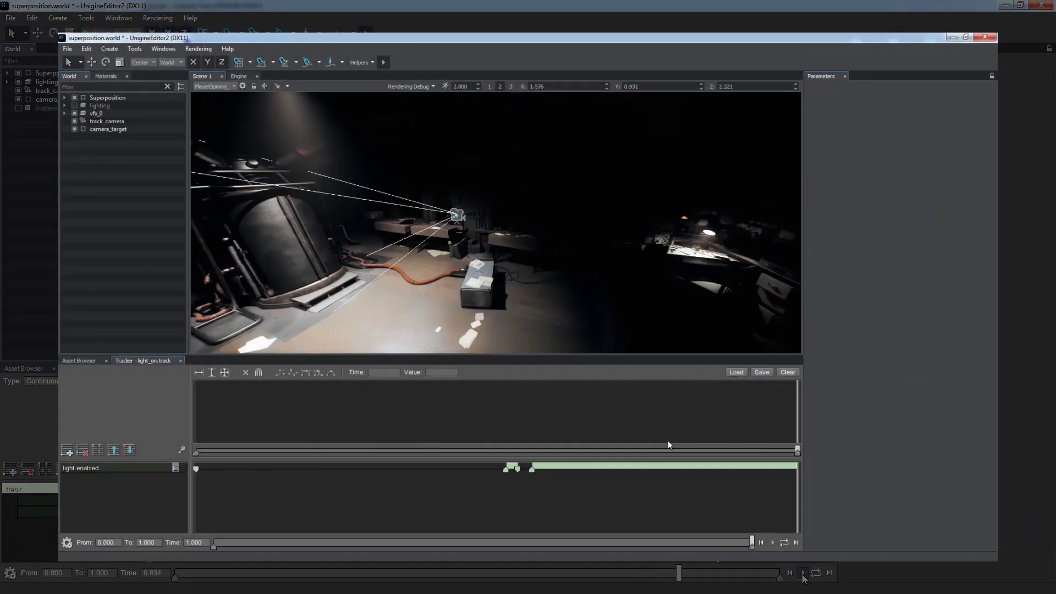
Enable the lighting node and scrub through the light_on.track animation in the other editor window
left_click_drag(669, 445, 619, 451)
left_click(74, 105)
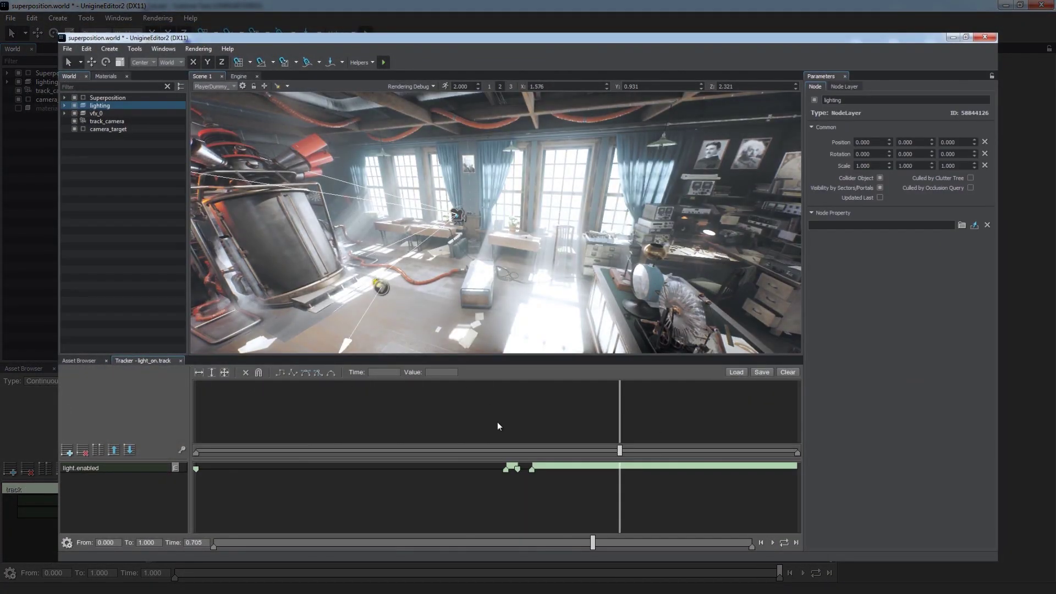
left_click(332, 451)
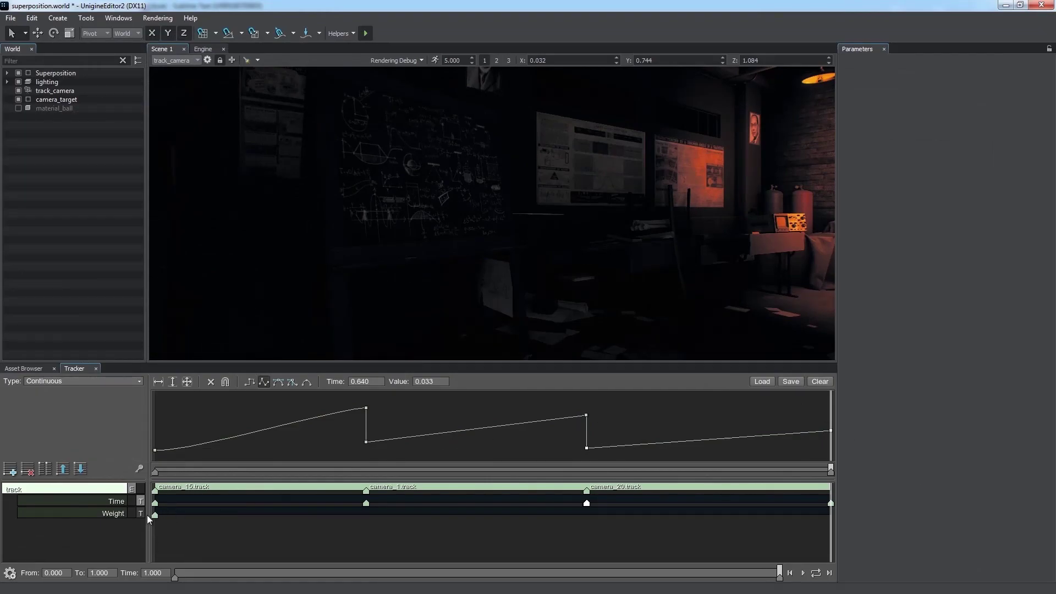
Add a second track parameter with light_on.track placed at time 0, and scrub and play the combined camera and light animation
left_click(44, 468)
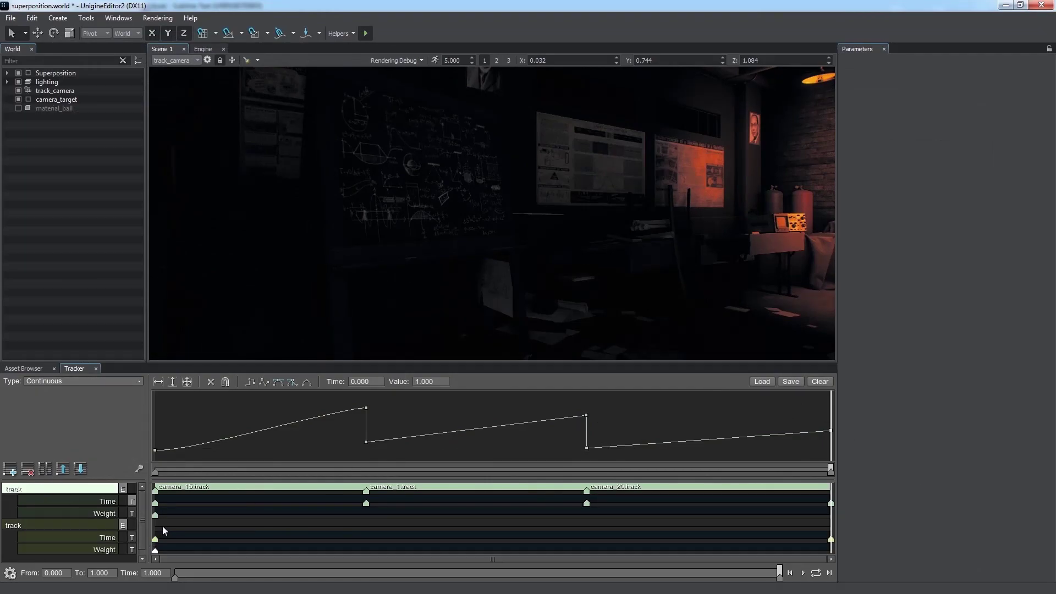
left_click(163, 527)
left_click_drag(164, 528, 154, 526)
double_click(155, 526)
left_click(399, 213)
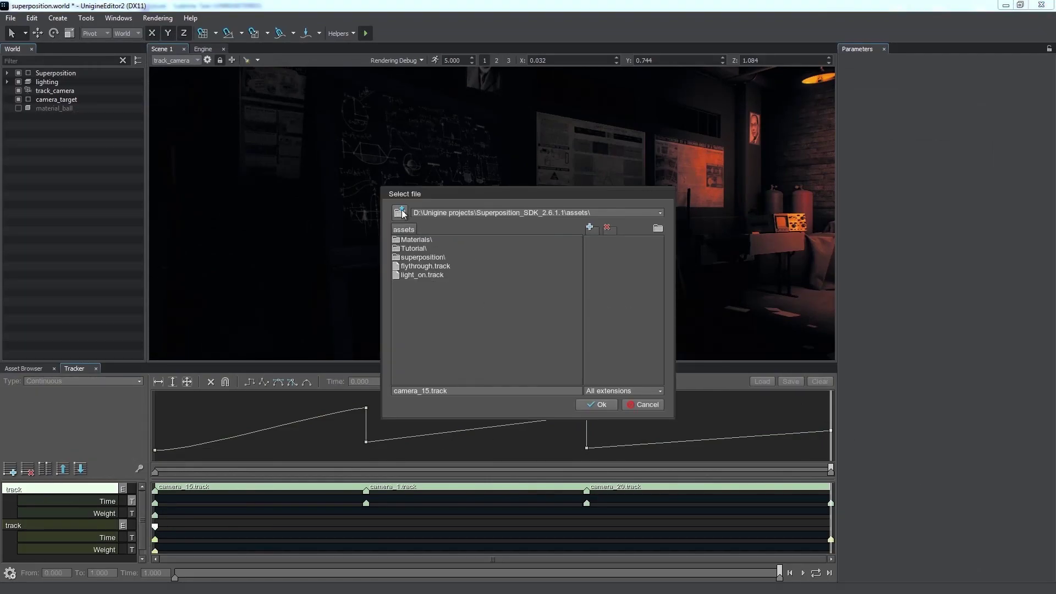
left_click(424, 274)
left_click(598, 405)
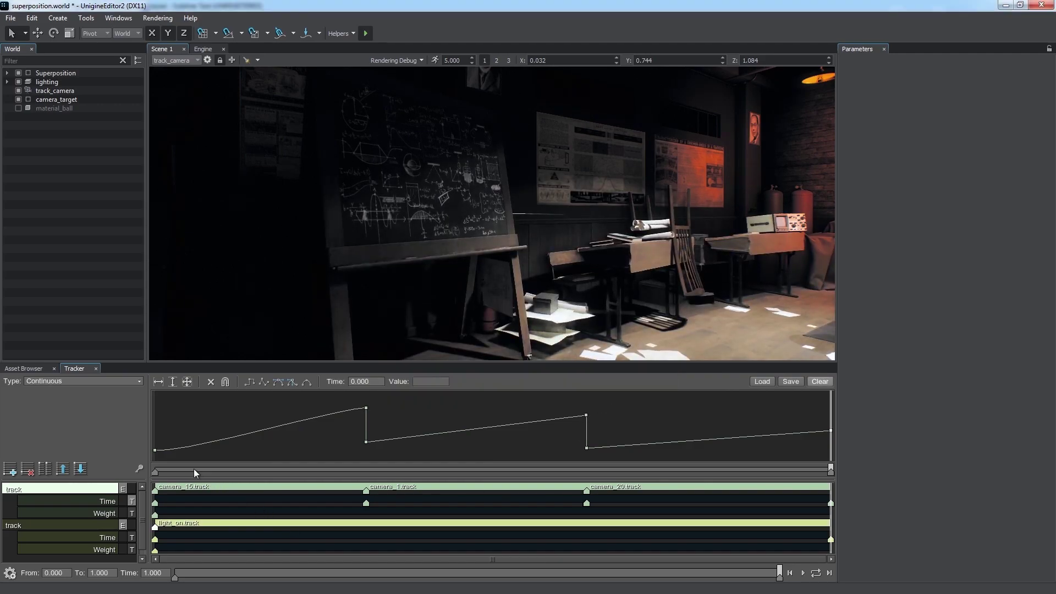
left_click_drag(193, 468, 636, 470)
left_click(802, 572)
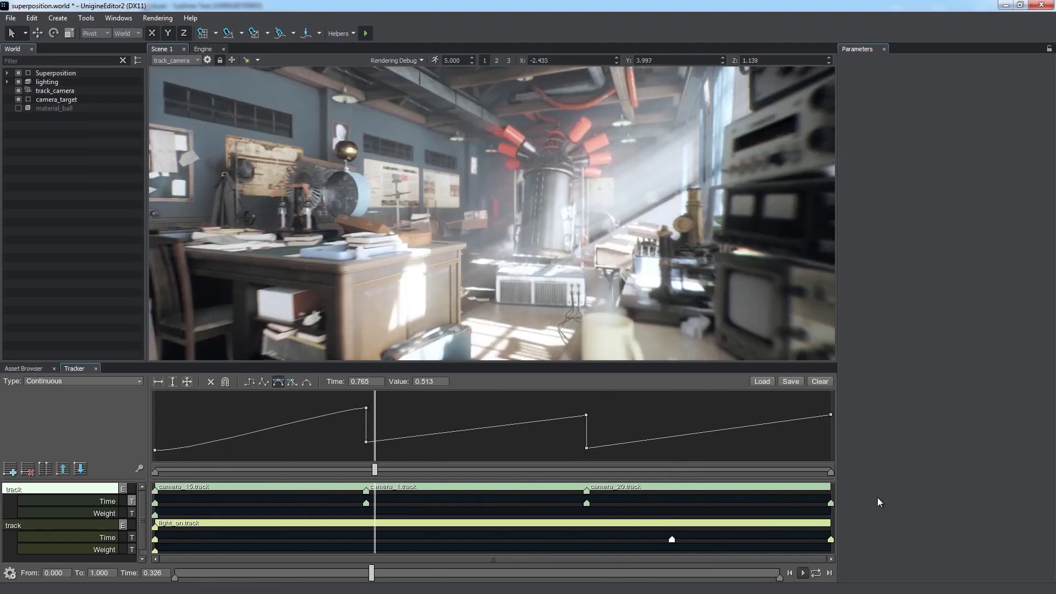